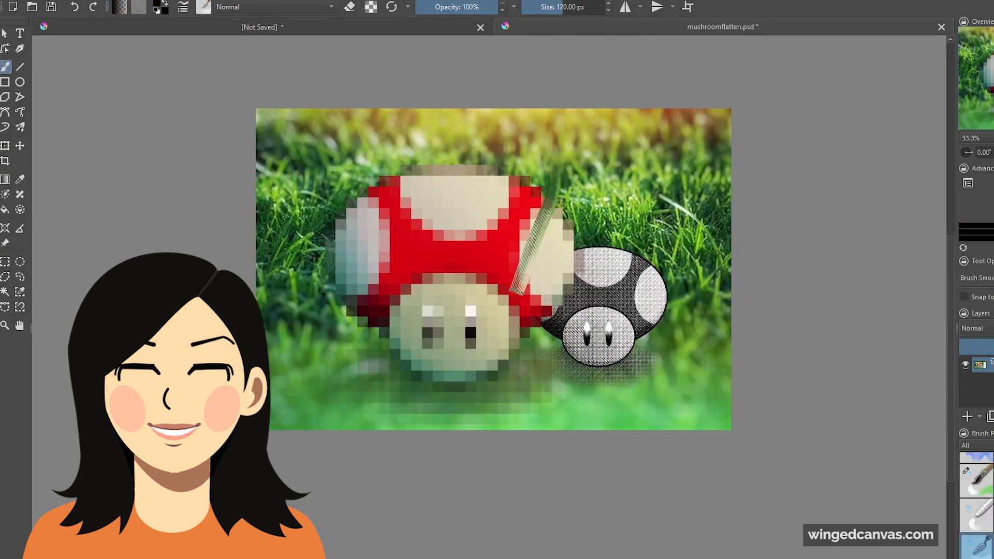
mouse_move(518, 181)
mouse_down()
mouse_move(497, 363)
mouse_move(544, 156)
mouse_move(487, 262)
mouse_move(570, 217)
mouse_move(595, 156)
mouse_move(674, 218)
mouse_move(657, 413)
mouse_up()
scroll(673, 298, up, 2)
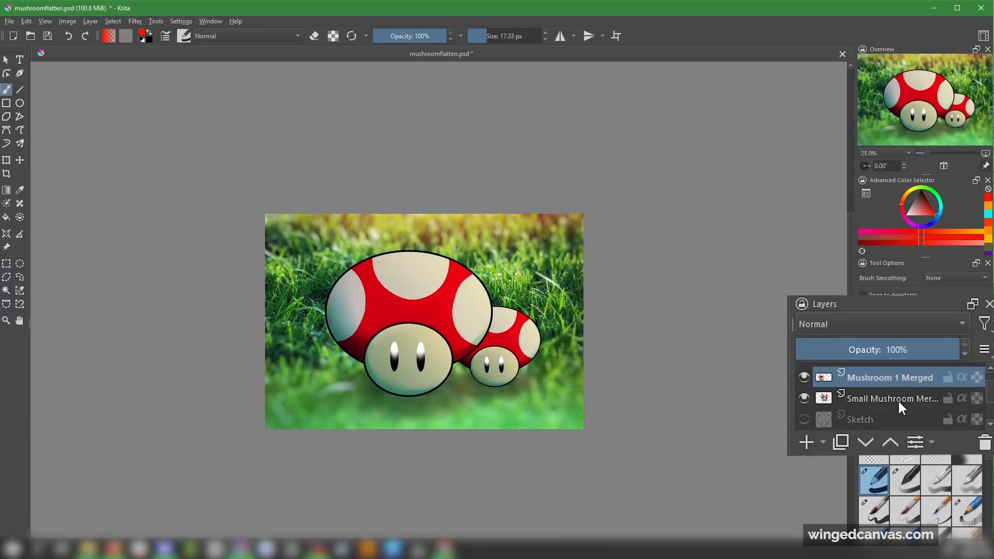
Select the small mushroom's merged layer and open the artistic Halftone filter for it
click(898, 399)
click(803, 377)
click(803, 377)
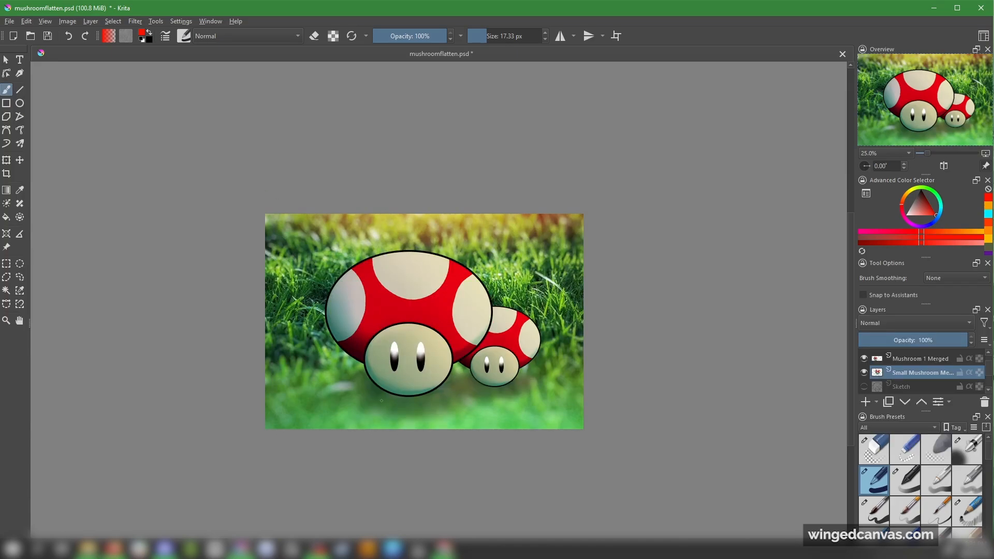
click(136, 22)
mouse_move(184, 73)
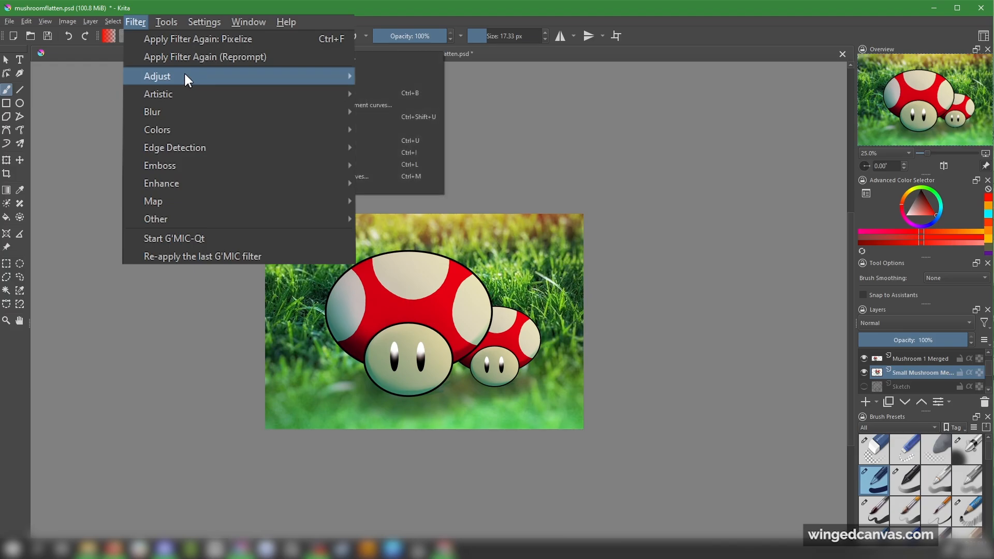
mouse_move(176, 98)
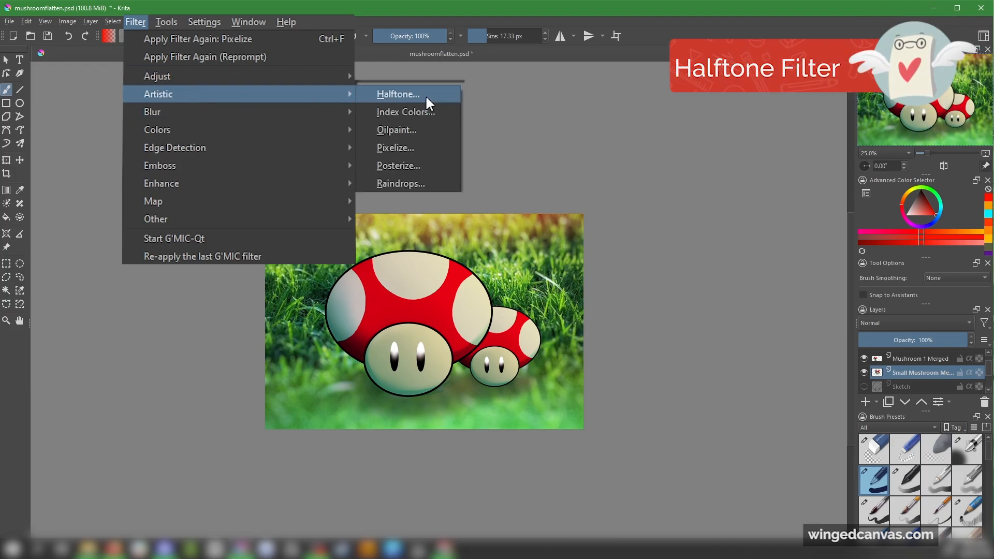
click(426, 97)
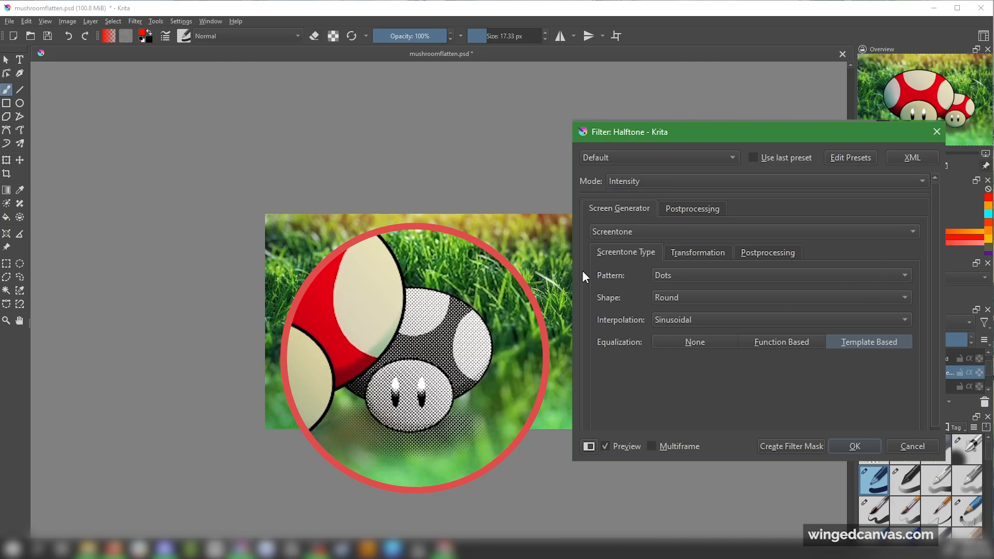
Apply the halftone with the Lines pattern and Triangular Wave shape to the small mushroom
click(716, 275)
click(705, 290)
click(693, 299)
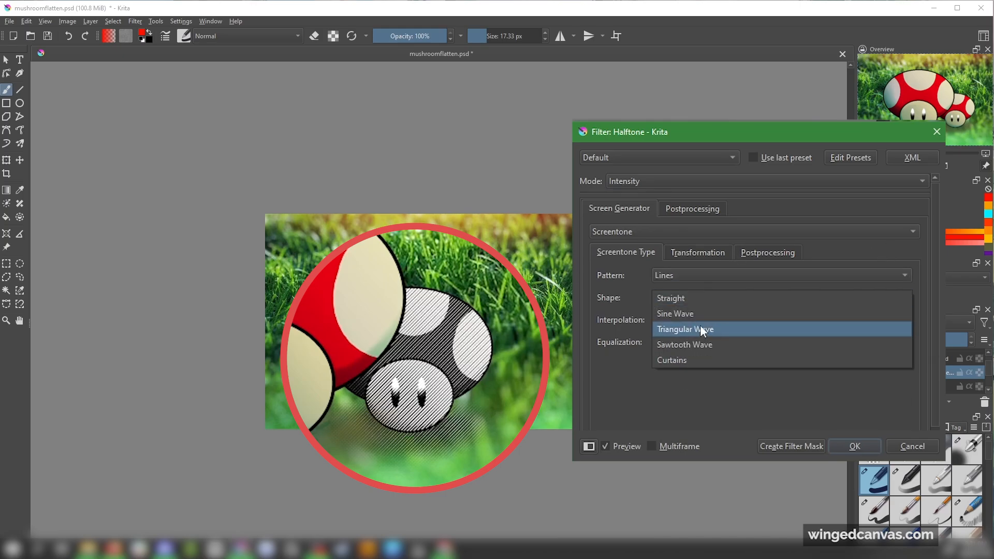
click(700, 326)
click(691, 300)
click(700, 323)
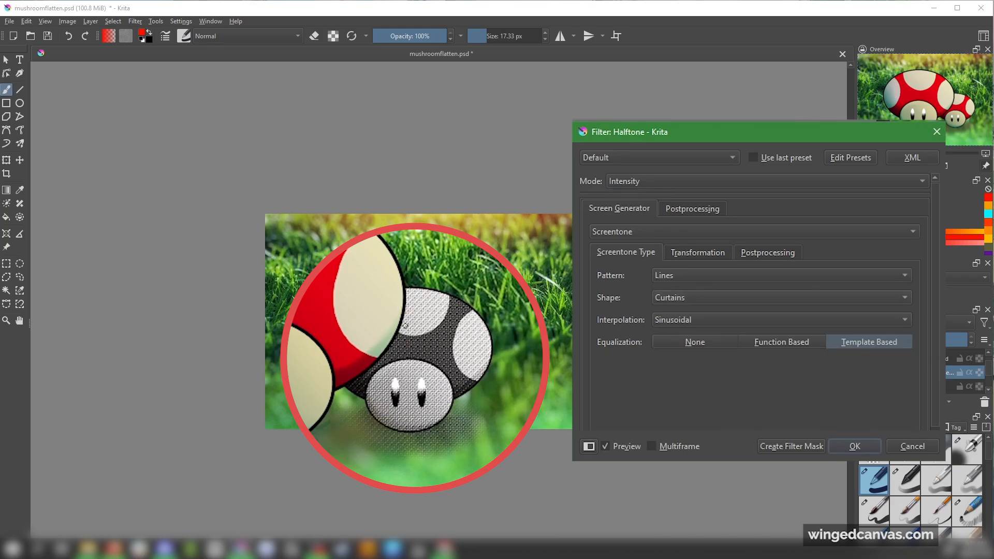
click(674, 305)
click(714, 267)
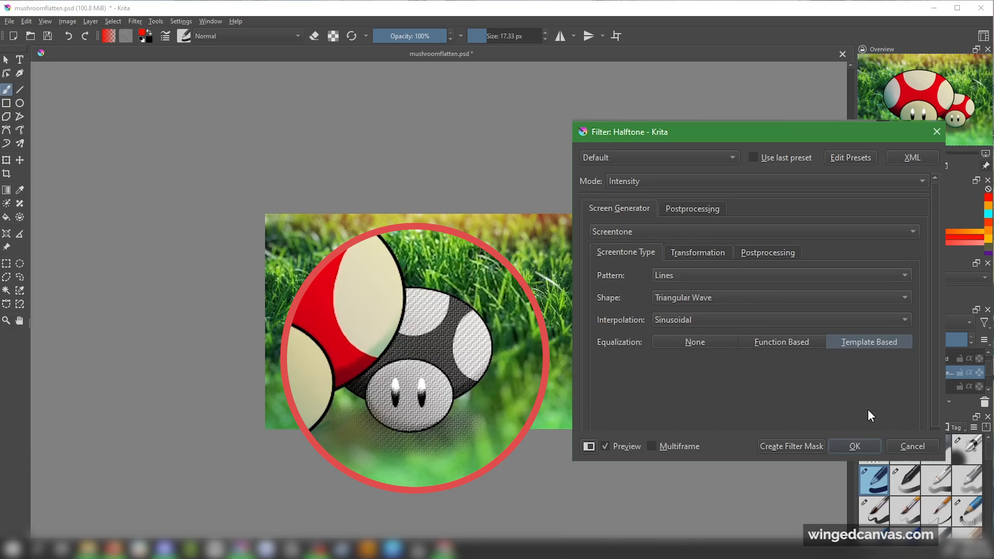
click(870, 448)
Apply the Pixelize filter to the Mushroom 1 Merged layer with pixel width and height of 56
click(135, 21)
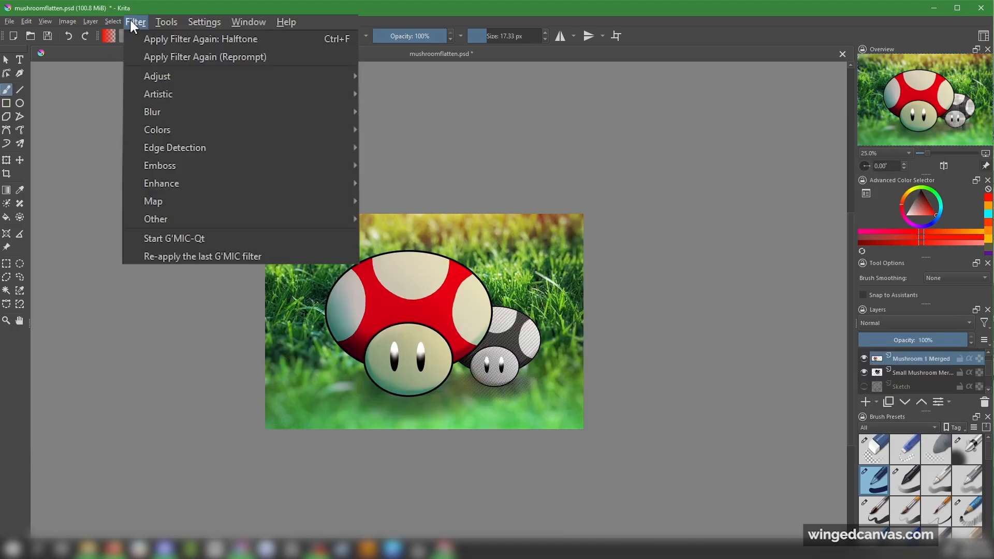
mouse_move(305, 92)
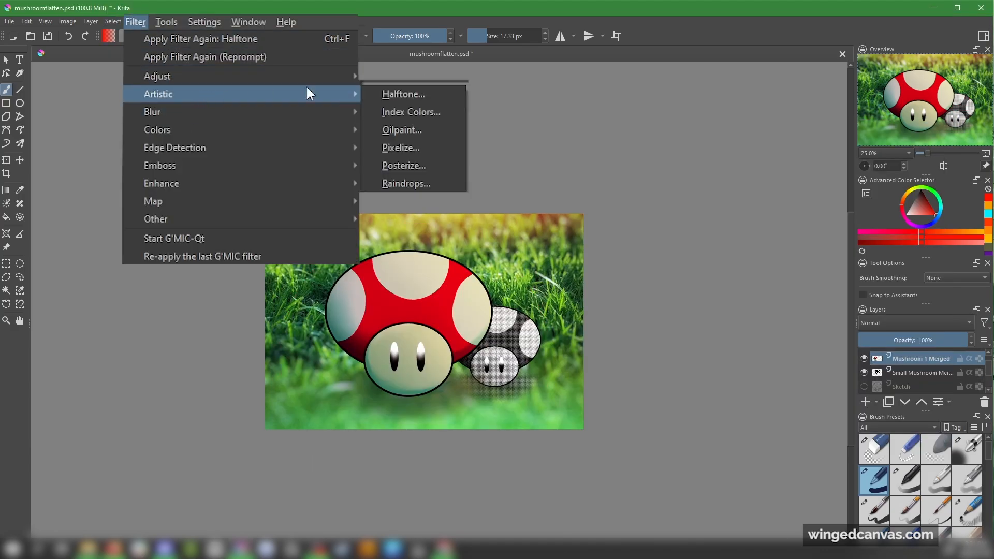
click(431, 147)
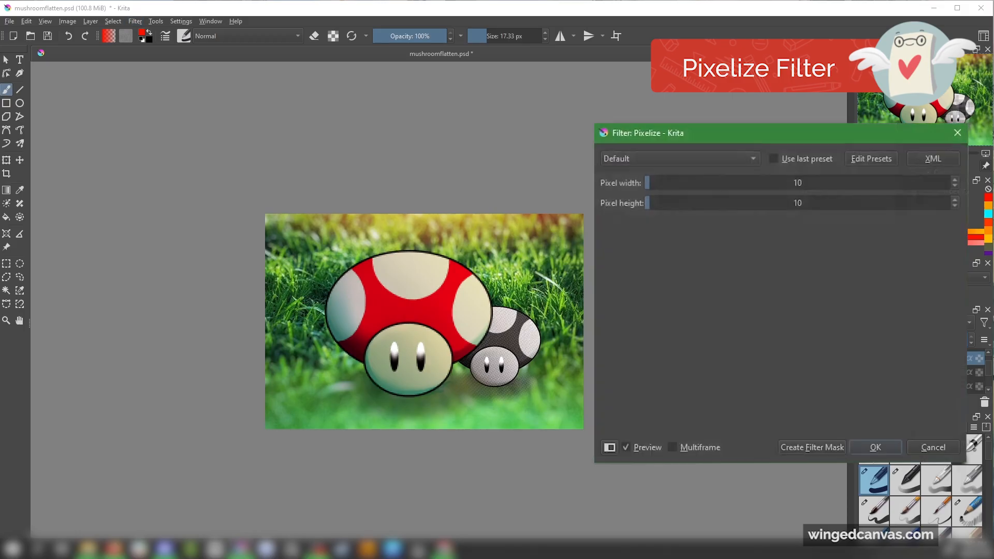
click(677, 182)
click(680, 203)
click(677, 203)
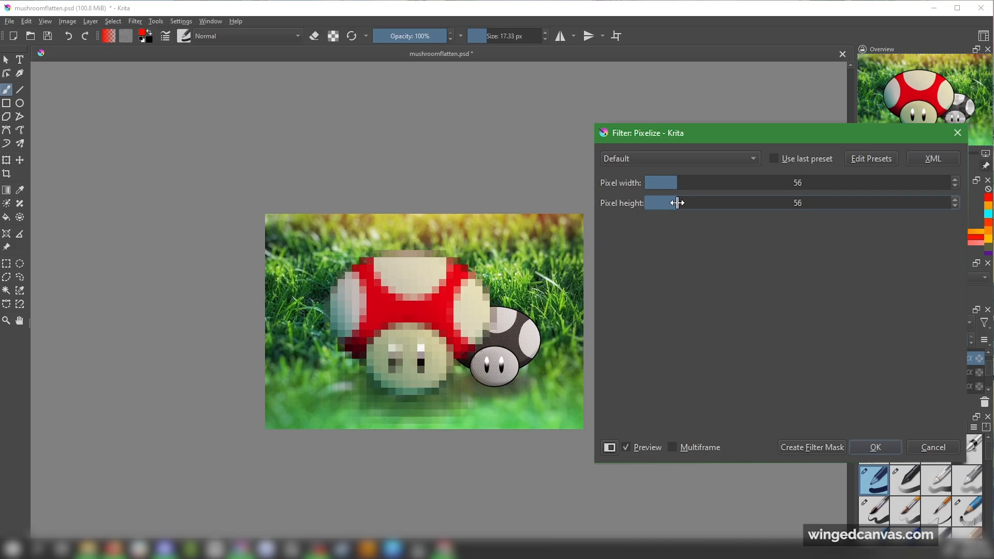
click(882, 449)
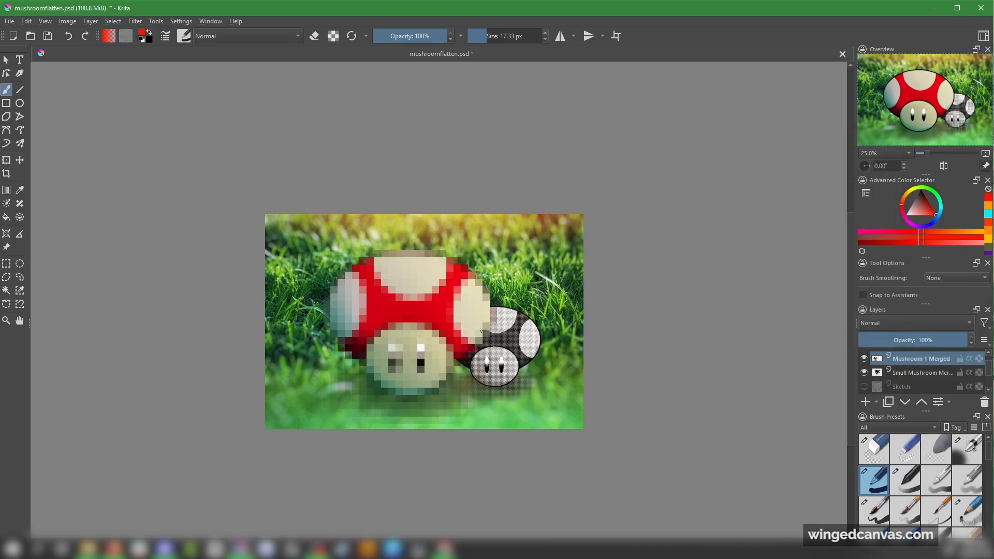
Shift the pixelized large mushroom slightly with the Move tool
click(19, 160)
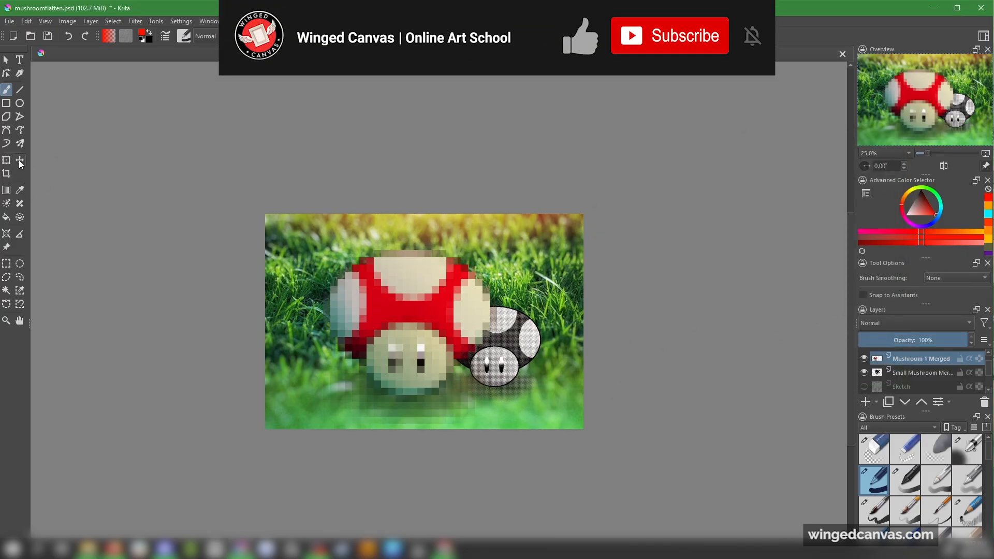
mouse_move(469, 333)
mouse_down()
mouse_move(454, 330)
mouse_move(475, 331)
mouse_up()
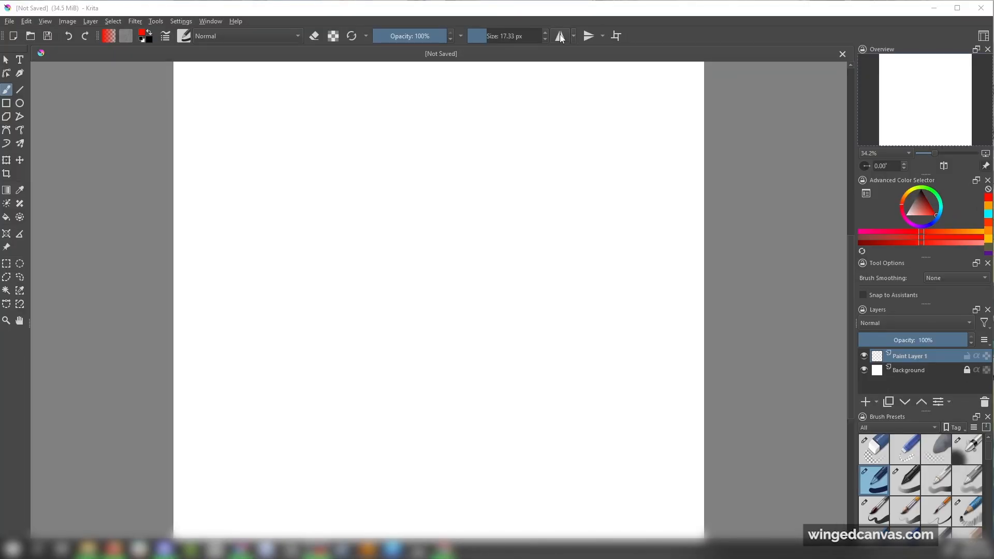
Turn on horizontal mirroring and draw a red heart in the upper left of the canvas with the 17.33 px brush
click(560, 36)
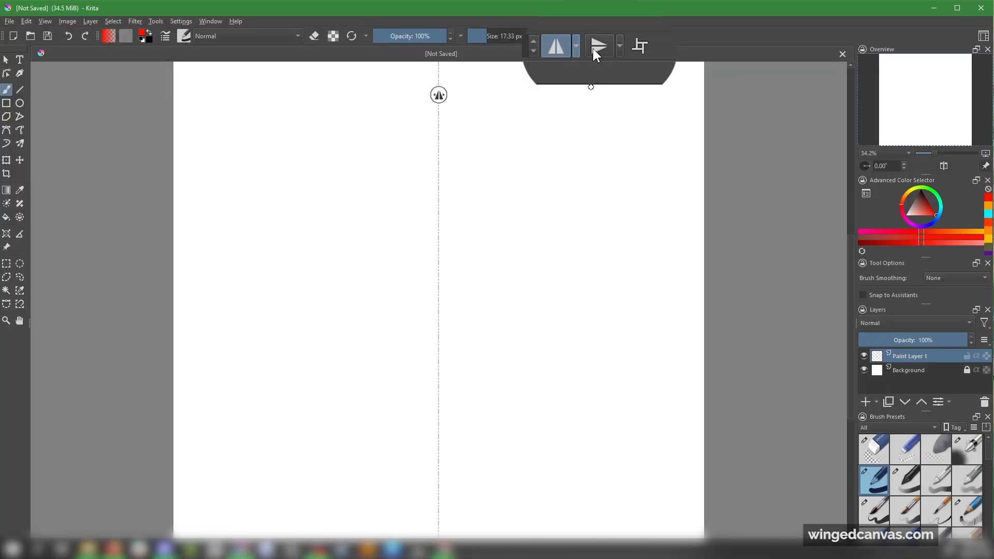
click(588, 36)
click(599, 45)
click(599, 46)
click(598, 46)
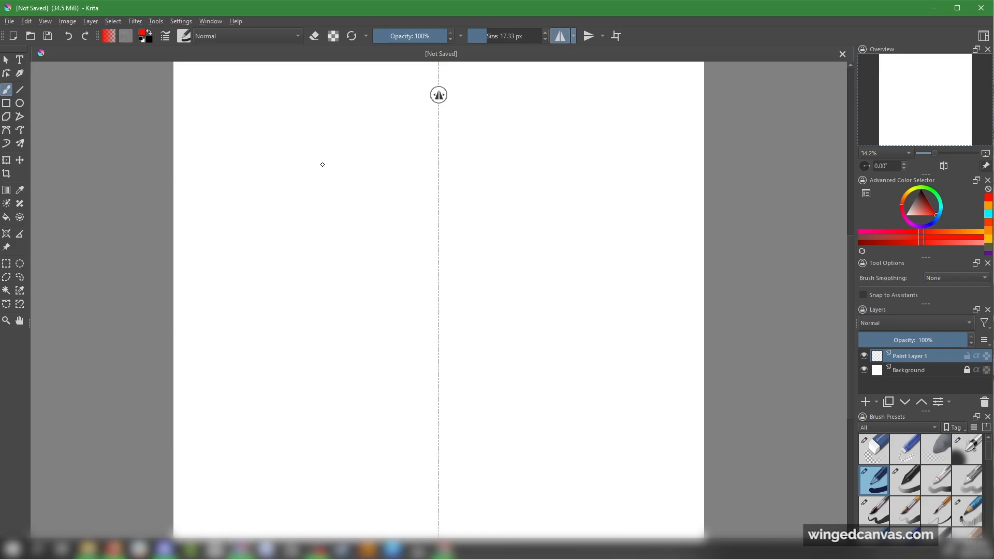
mouse_move(311, 179)
mouse_down()
mouse_move(310, 243)
mouse_move(336, 136)
mouse_move(326, 261)
mouse_up()
drag(310, 178, 326, 261)
Switch to vertical mirroring only and draw a red heart between the two existing hearts
click(591, 38)
click(561, 37)
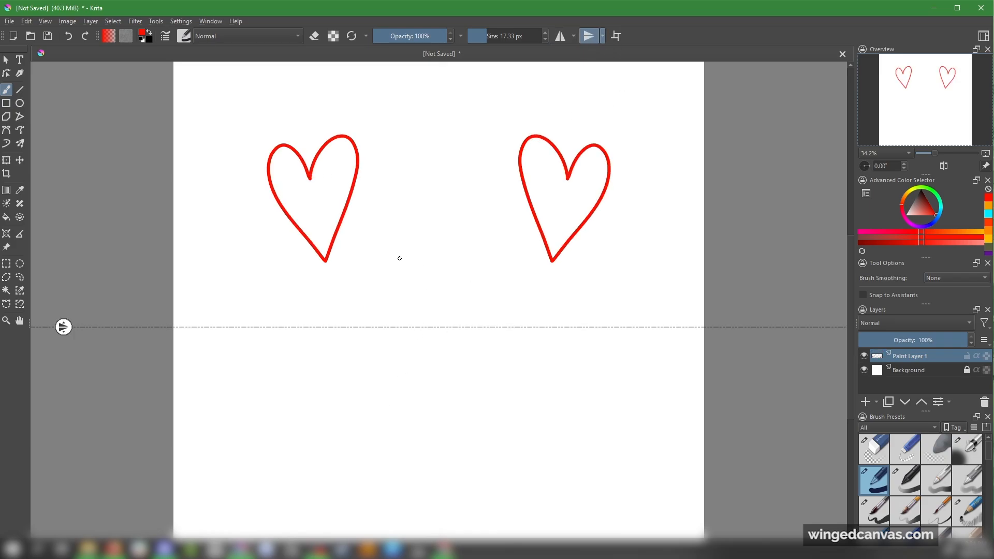
mouse_move(450, 257)
mouse_down()
mouse_move(440, 163)
mouse_move(450, 256)
mouse_up()
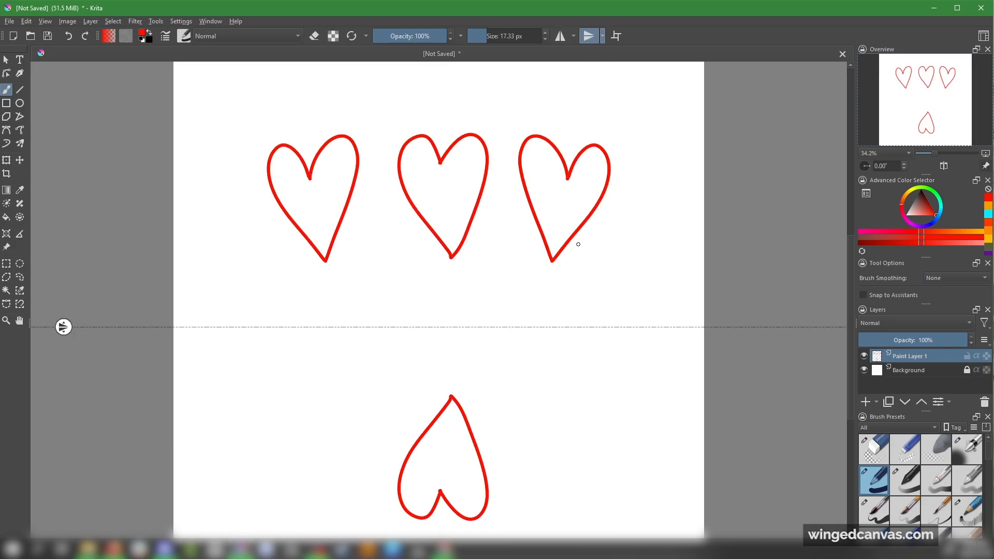
Scribble dense red loops over the hearts with both horizontal and vertical mirroring on, and turn both mirrors off
click(561, 39)
mouse_move(439, 327)
mouse_down()
mouse_move(451, 305)
mouse_move(482, 310)
mouse_move(437, 414)
mouse_move(373, 450)
mouse_move(303, 393)
mouse_move(324, 421)
mouse_move(415, 222)
mouse_move(420, 238)
mouse_move(435, 222)
mouse_move(415, 242)
mouse_move(569, 181)
mouse_move(614, 290)
mouse_move(517, 125)
mouse_move(474, 209)
mouse_up()
click(589, 36)
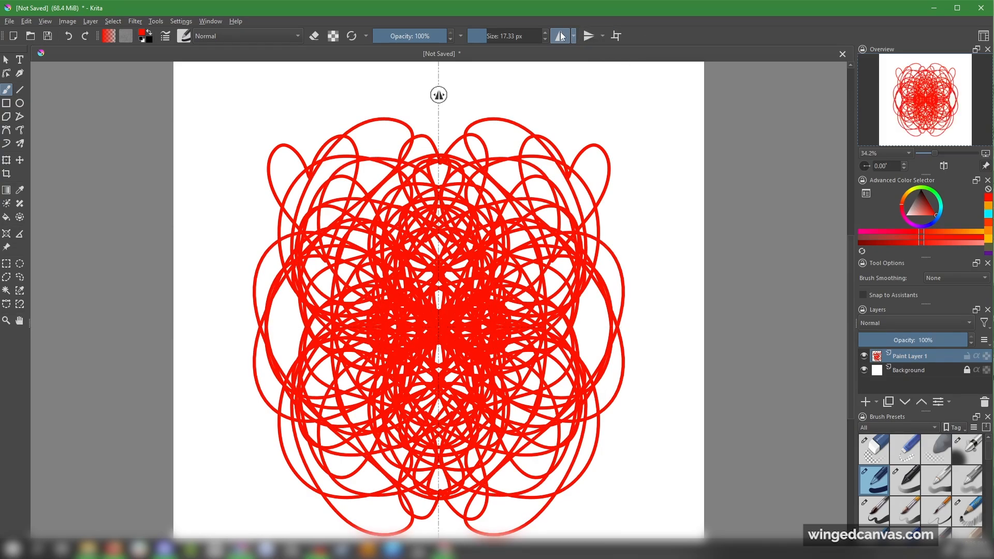
click(560, 36)
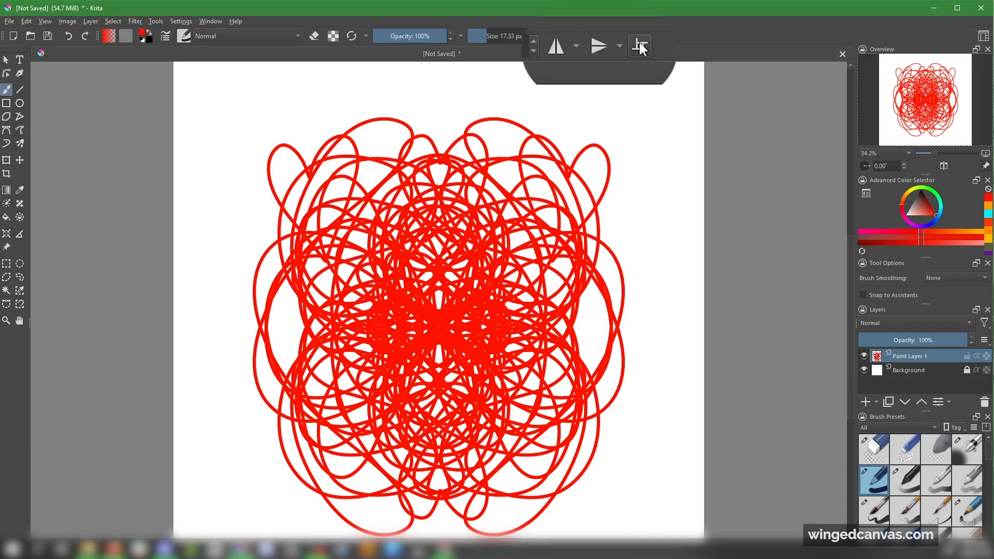
Preview the red scribble as a repeating tile in wrap-around mode, and switch the mode off again
click(616, 36)
scroll(534, 250, down, 4)
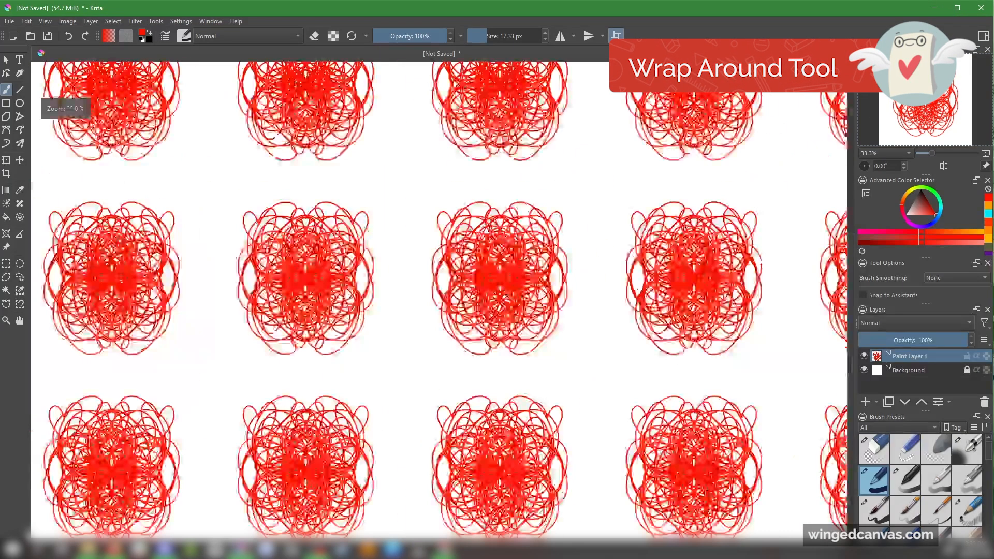
scroll(535, 250, down, 3)
scroll(534, 250, up, 3)
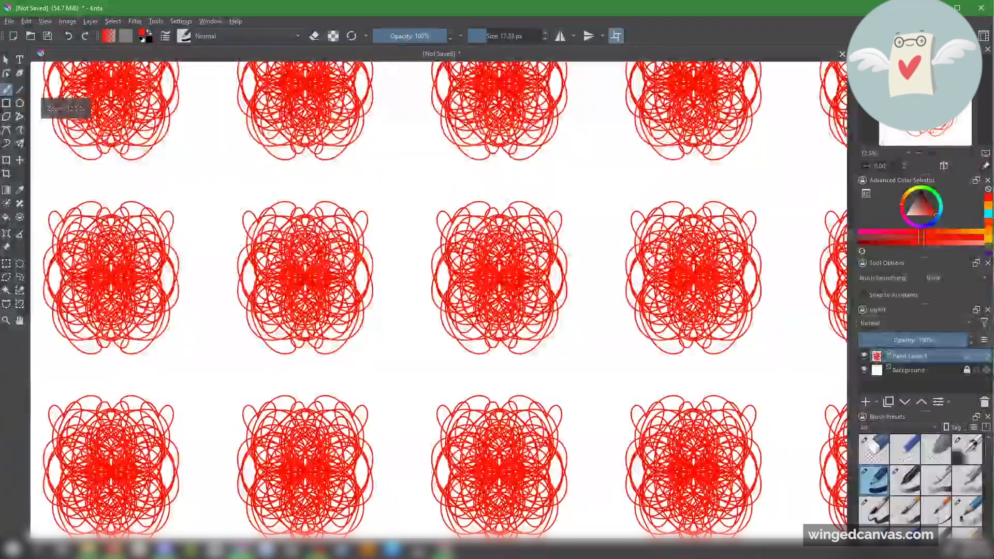
scroll(534, 250, up, 1)
scroll(525, 251, down, 1)
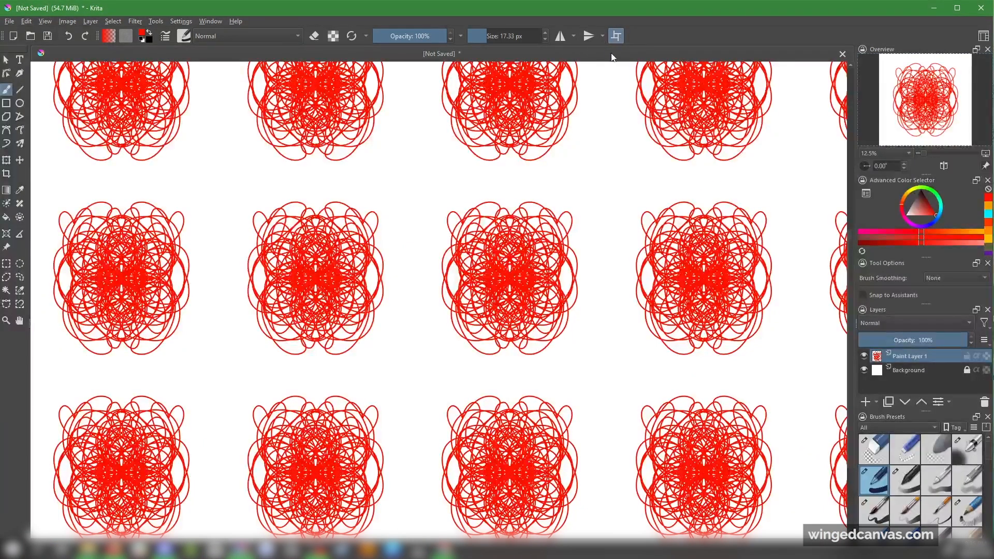
click(617, 36)
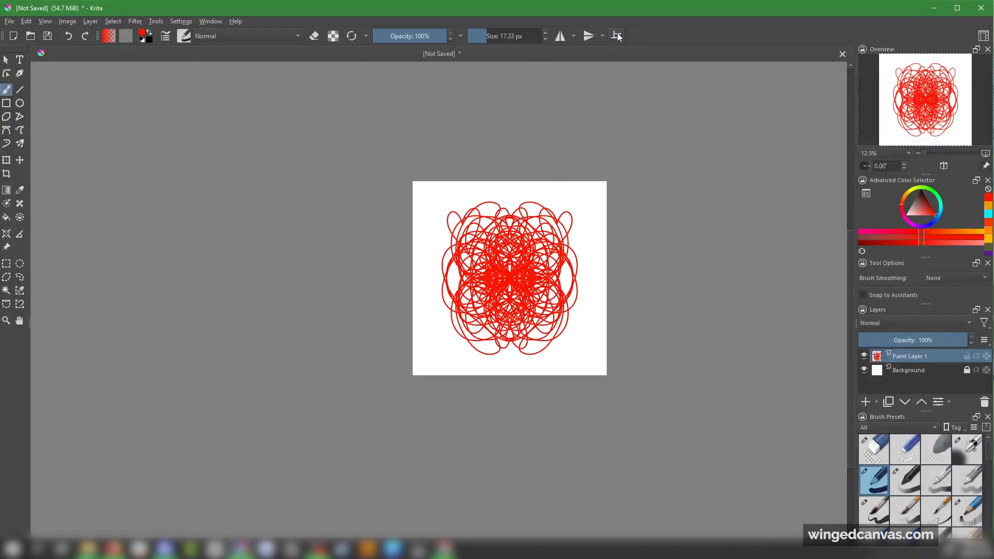
Enable both mirrors, moving the vertical axis slightly right of the canvas centre and the horizontal axis below the canvas to Y 3688 px
click(583, 38)
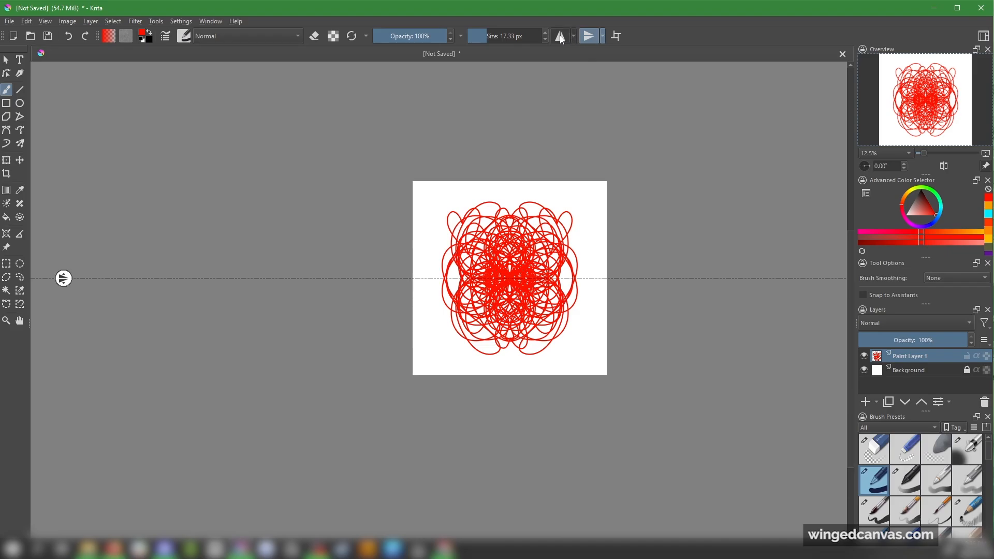
click(561, 37)
mouse_move(510, 95)
mouse_down()
mouse_move(357, 97)
mouse_move(591, 97)
mouse_move(335, 97)
mouse_move(526, 96)
mouse_up()
drag(64, 280, 93, 420)
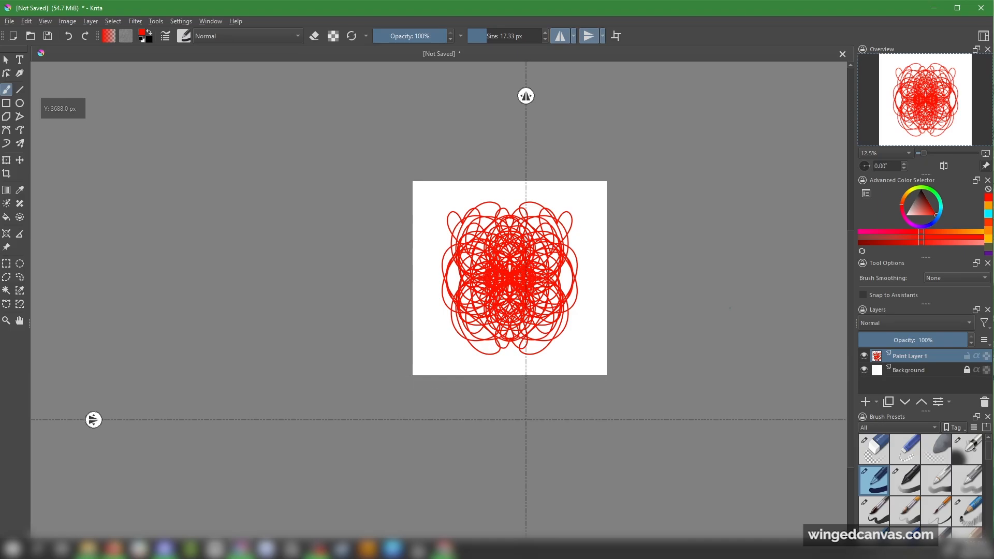
Scribble loose blue loops across the red pattern using the offset mirror axes, and turn both mirrors off
click(939, 224)
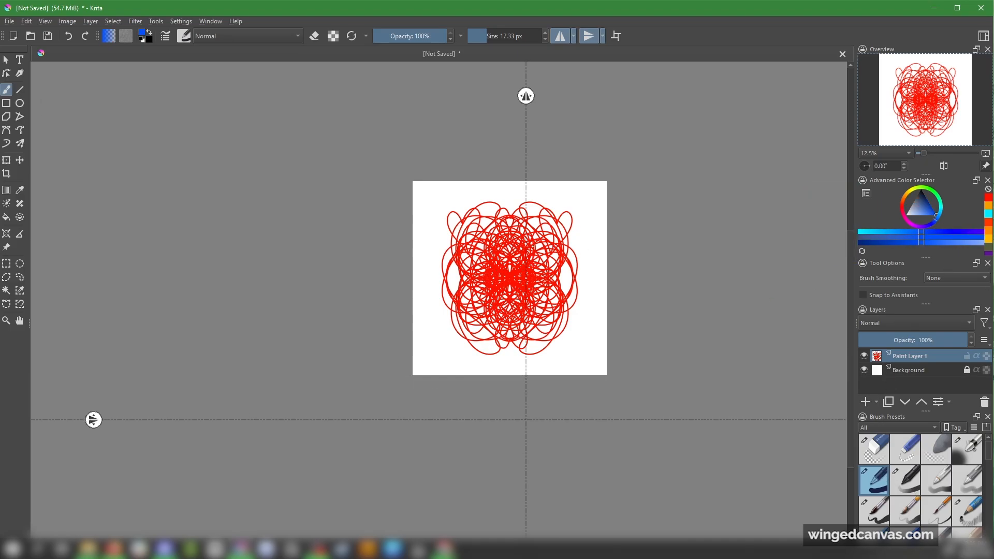
mouse_move(503, 304)
mouse_down()
mouse_move(464, 340)
mouse_move(513, 220)
mouse_move(472, 312)
mouse_up()
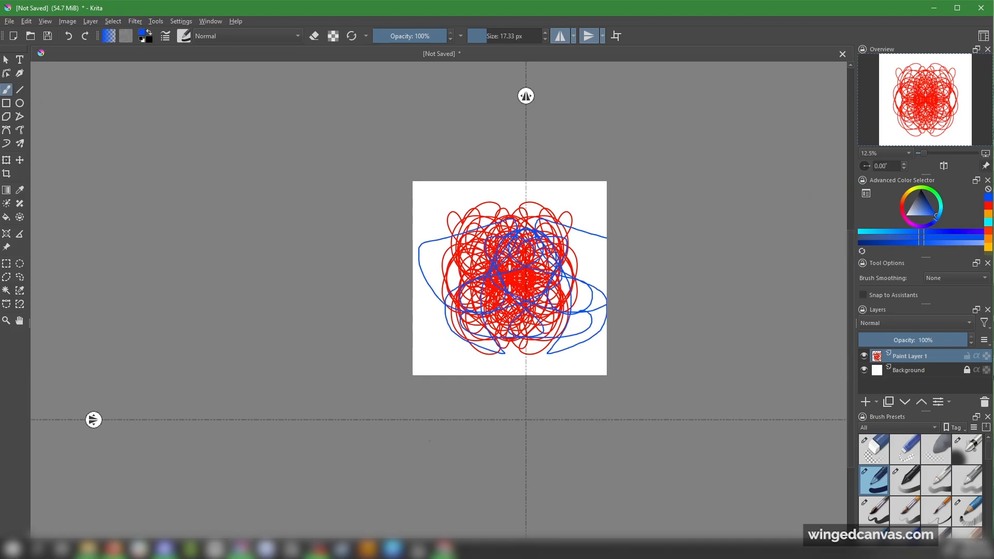
drag(607, 168, 537, 208)
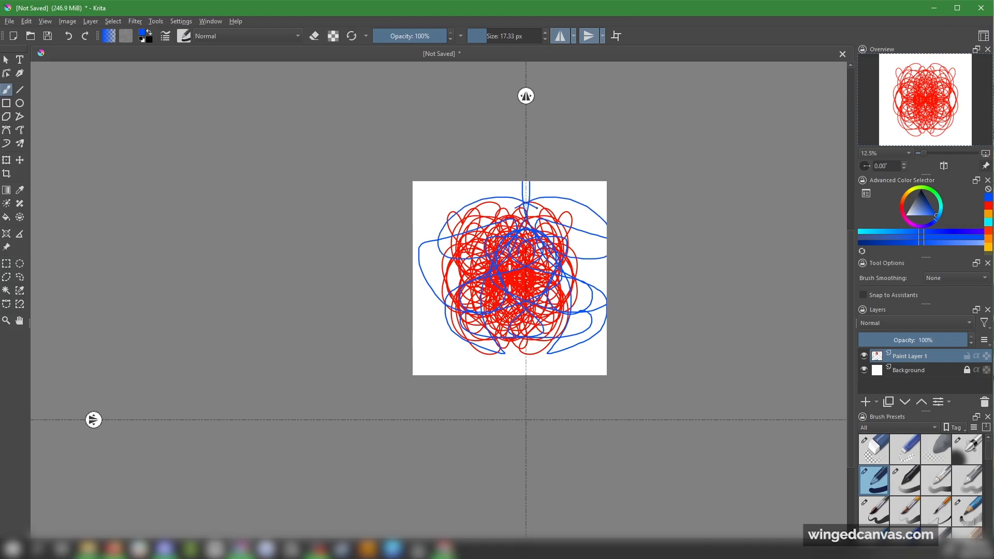
click(590, 37)
click(562, 37)
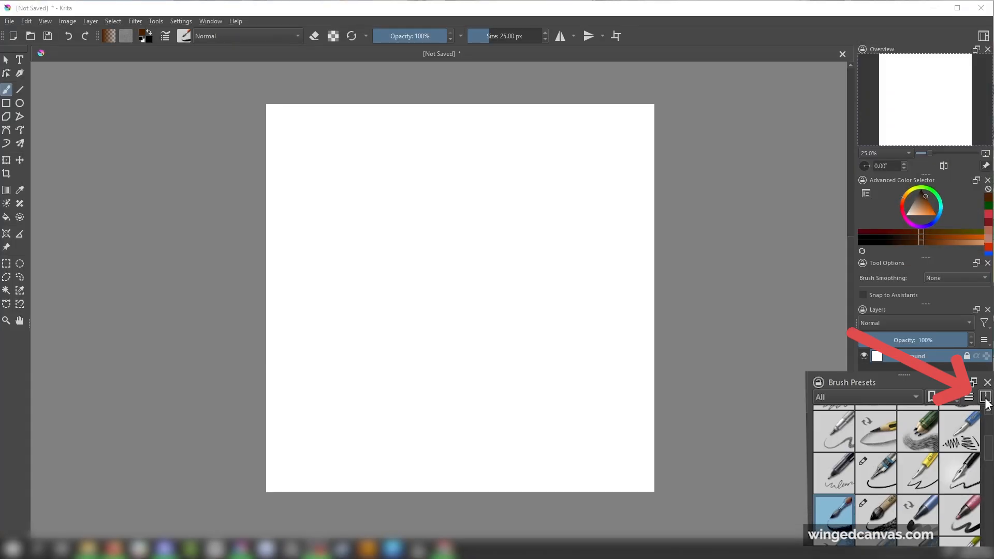
Look through the available brush resource bundles for the brush presets
click(986, 397)
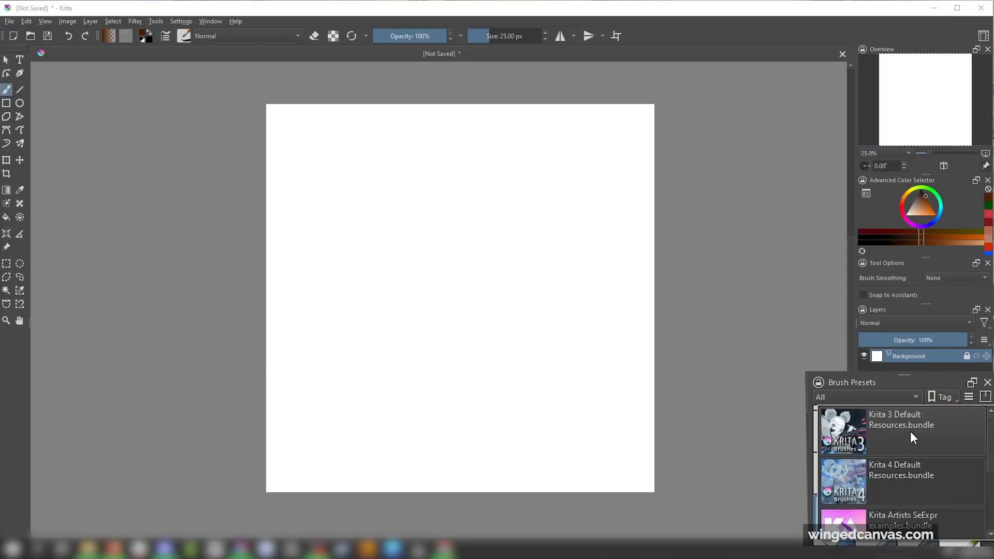
scroll(910, 432, down, 2)
scroll(923, 503, up, 2)
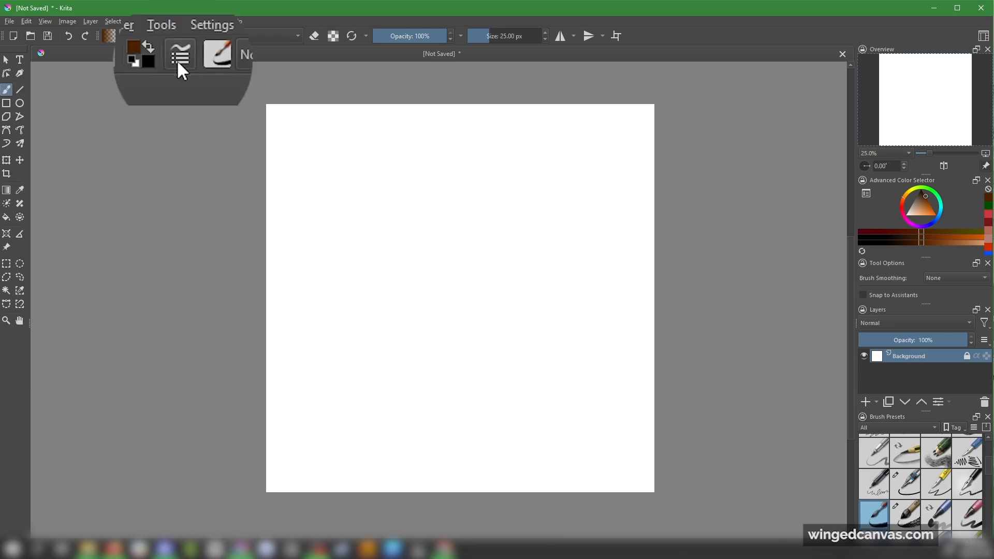
Open the Brush Editor for Ink-7 Brush Rough and test the brush with several curved strokes on the scratchpad
click(181, 55)
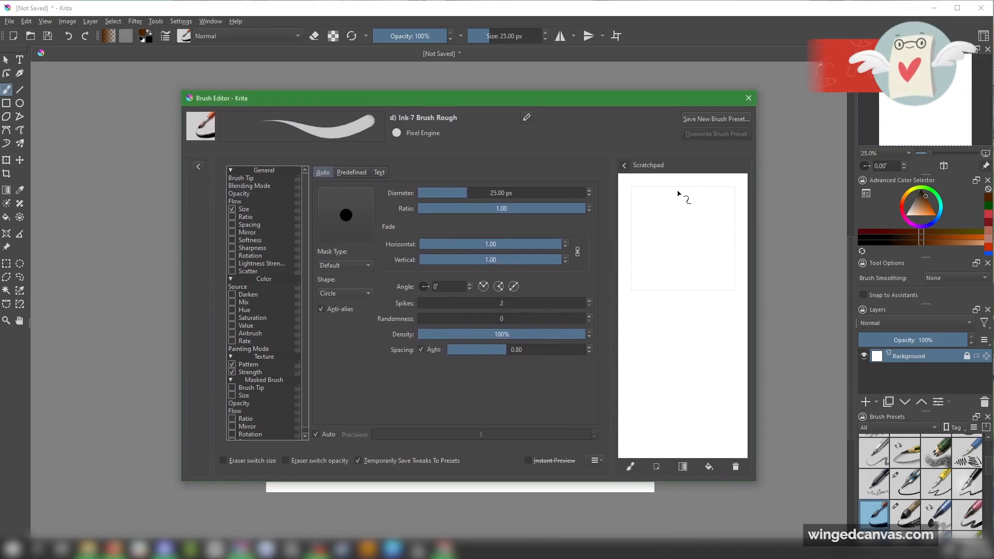
drag(678, 225, 678, 277)
mouse_move(689, 216)
mouse_down()
mouse_move(684, 382)
mouse_move(658, 400)
mouse_up()
mouse_move(718, 332)
mouse_down()
mouse_move(700, 337)
mouse_move(713, 358)
mouse_up()
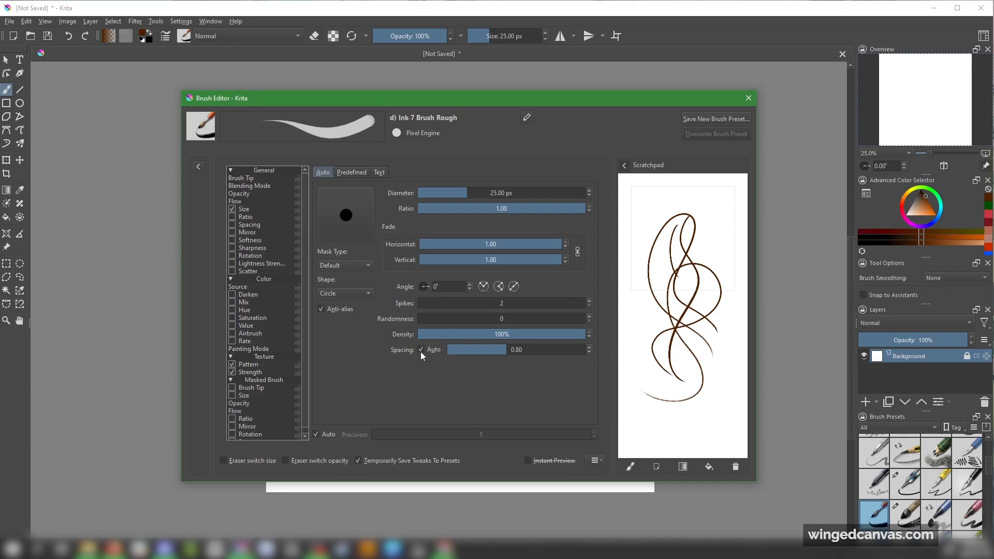
Look through the brush option list for Ink-7 Brush Rough and close the Brush Editor
scroll(255, 212, down, 1)
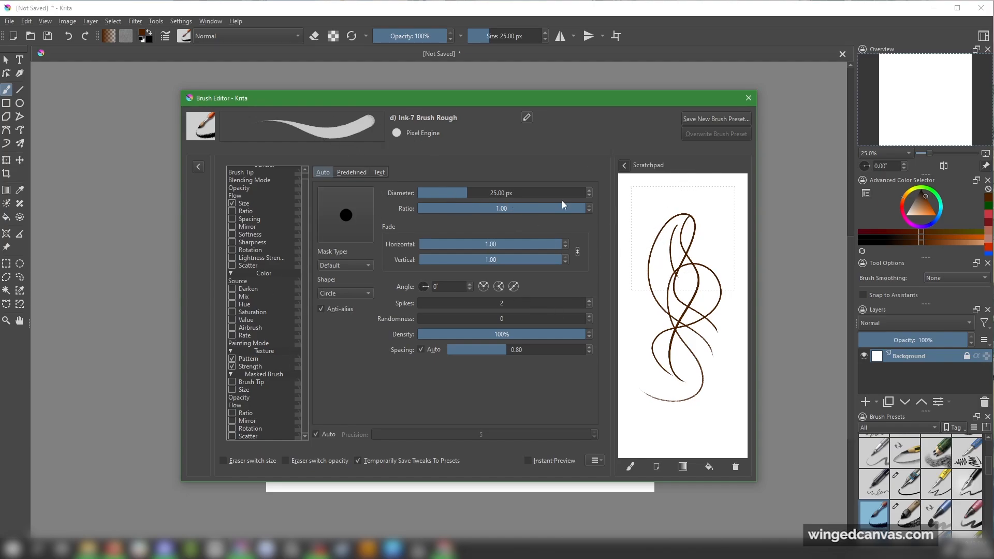
mouse_move(578, 103)
mouse_down()
mouse_move(549, 107)
mouse_move(564, 107)
mouse_up()
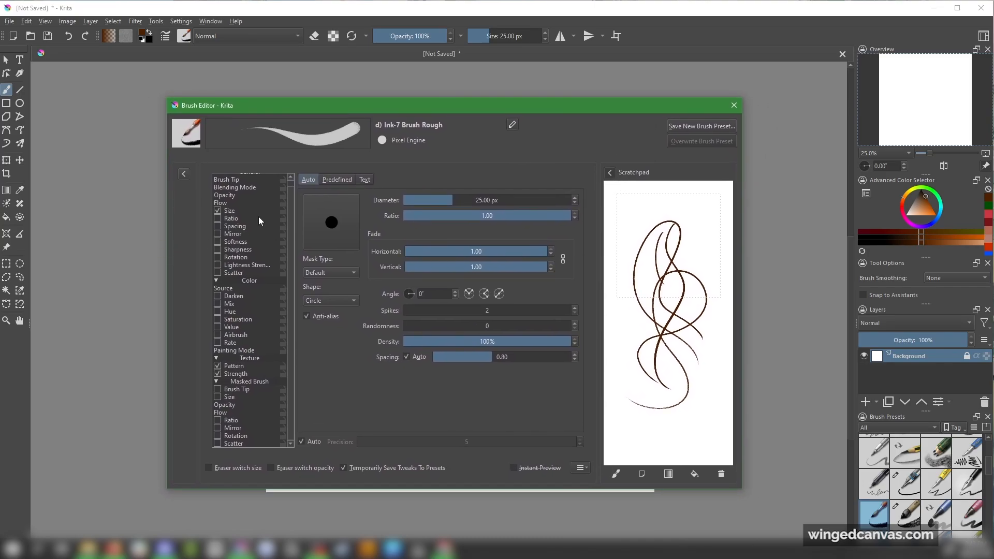
drag(610, 107, 608, 109)
click(729, 108)
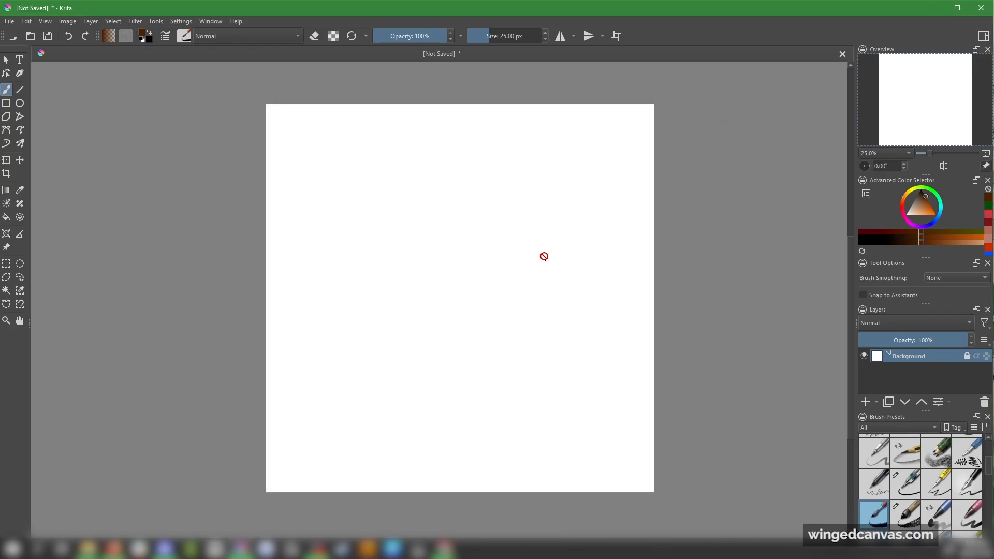
Add a new paint layer and draw two thin curving black strokes with the 25 px Ink-7 Brush Rough
scroll(927, 514, down, 2)
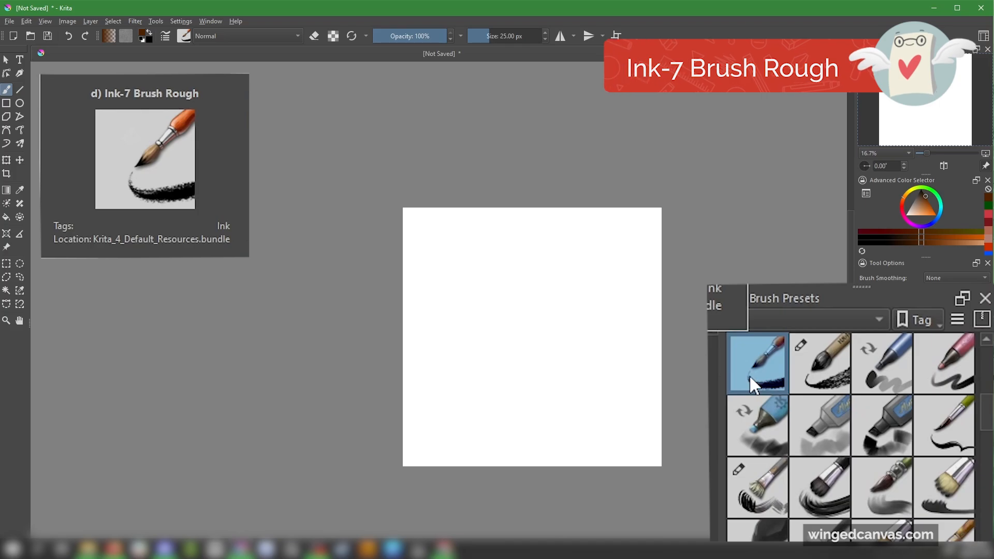
scroll(520, 268, up, 3)
click(866, 402)
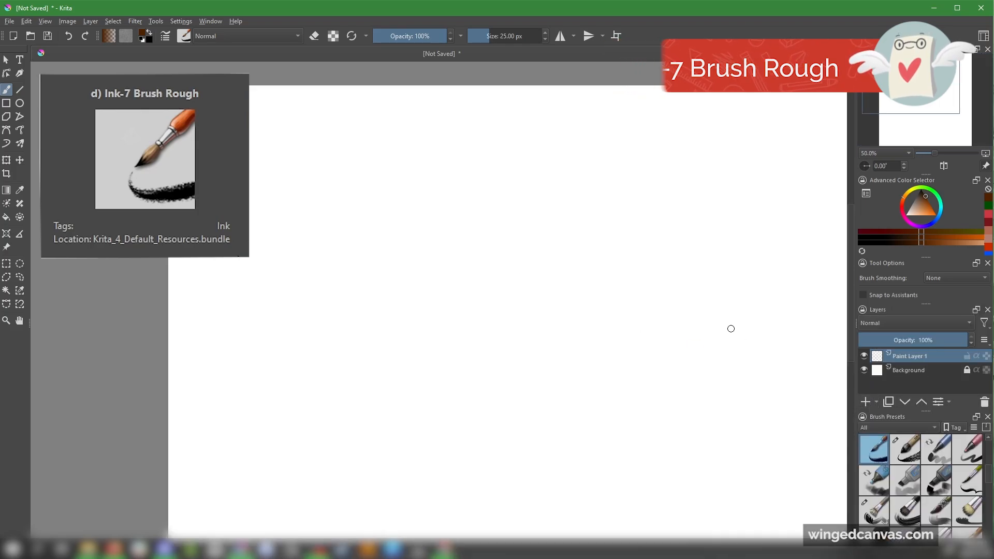
mouse_move(626, 199)
mouse_down()
mouse_move(605, 256)
mouse_move(620, 371)
mouse_up()
mouse_move(663, 345)
mouse_down()
mouse_move(650, 341)
mouse_move(692, 322)
mouse_up()
Enlarge the brush to about 182 px and draw thick looping black strokes around the thin ones
drag(506, 37, 510, 37)
mouse_move(553, 198)
mouse_down()
mouse_move(537, 260)
mouse_move(556, 303)
mouse_up()
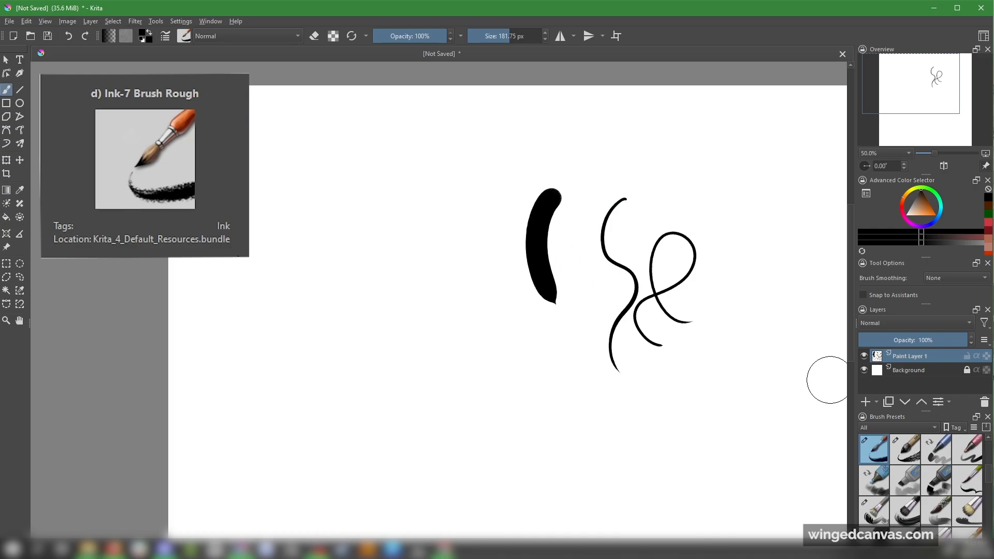
drag(663, 384, 744, 275)
drag(743, 354, 748, 238)
mouse_move(719, 224)
mouse_down()
mouse_move(748, 157)
mouse_move(607, 401)
mouse_up()
mouse_move(587, 460)
mouse_down()
mouse_move(577, 279)
mouse_move(496, 309)
mouse_up()
mouse_move(506, 205)
mouse_down()
mouse_move(517, 337)
mouse_move(556, 433)
mouse_up()
drag(575, 215, 633, 271)
mouse_move(658, 398)
mouse_down()
mouse_move(555, 474)
mouse_move(394, 228)
mouse_up()
Reduce the brush size to about 31 px and test it with short strokes above the thick loops
drag(487, 37, 470, 37)
drag(501, 157, 550, 154)
click(491, 36)
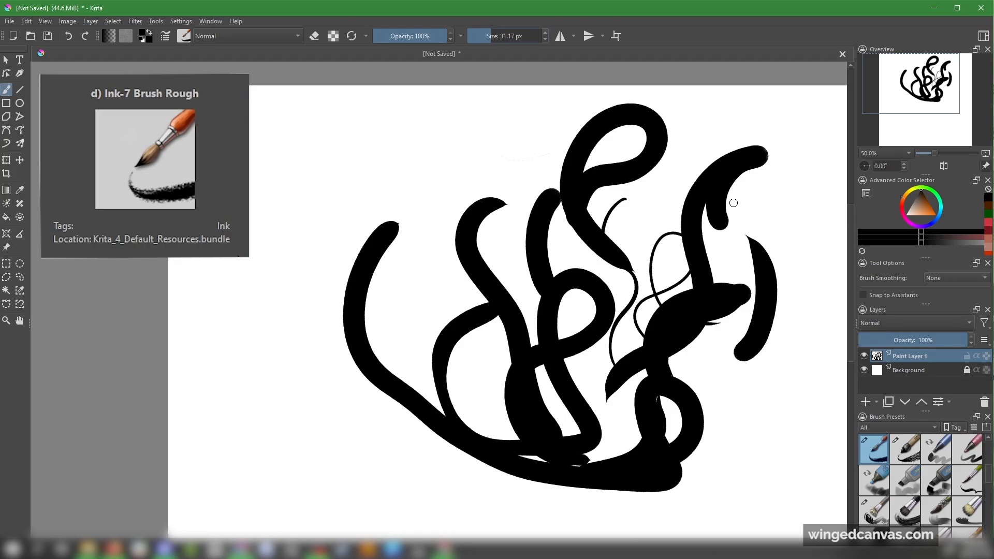
drag(746, 205, 770, 257)
Replace the scribbled paint layer with an empty one and draw a group of short, wavy tapered strokes
click(985, 403)
click(868, 403)
drag(527, 269, 580, 353)
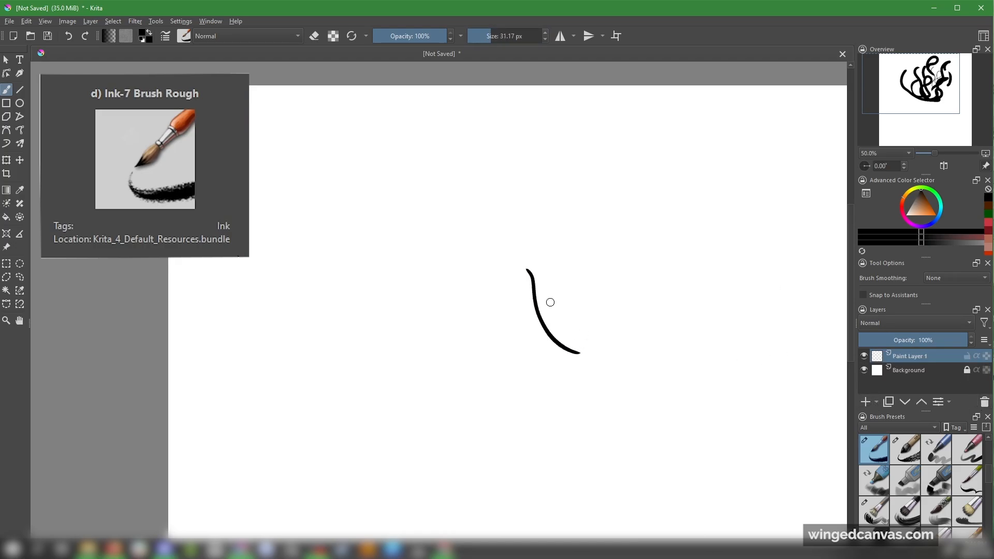
drag(550, 302, 609, 405)
drag(607, 306, 620, 405)
drag(637, 347, 645, 444)
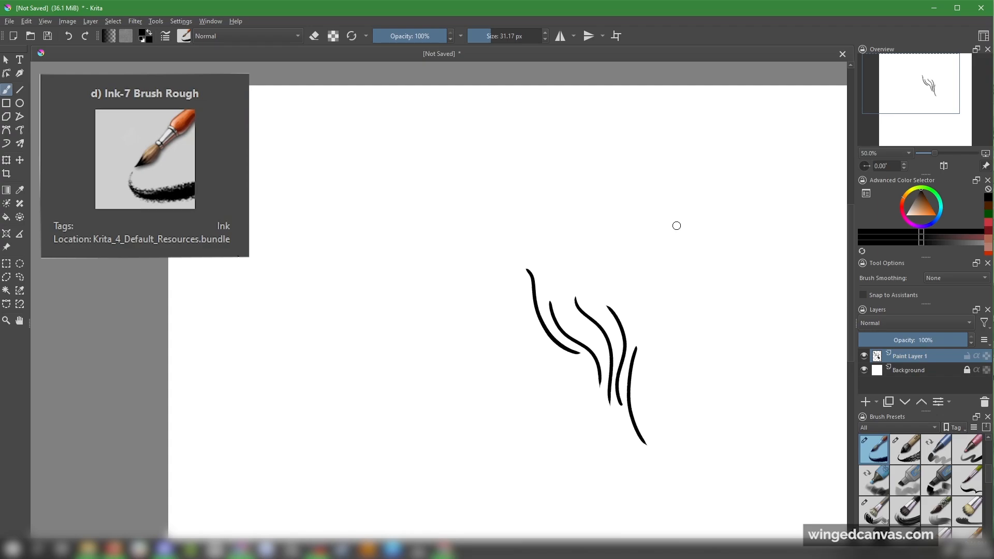
Draw more strokes of varying thickness beside the first group and add several small loops and curls around them
drag(620, 209, 693, 327)
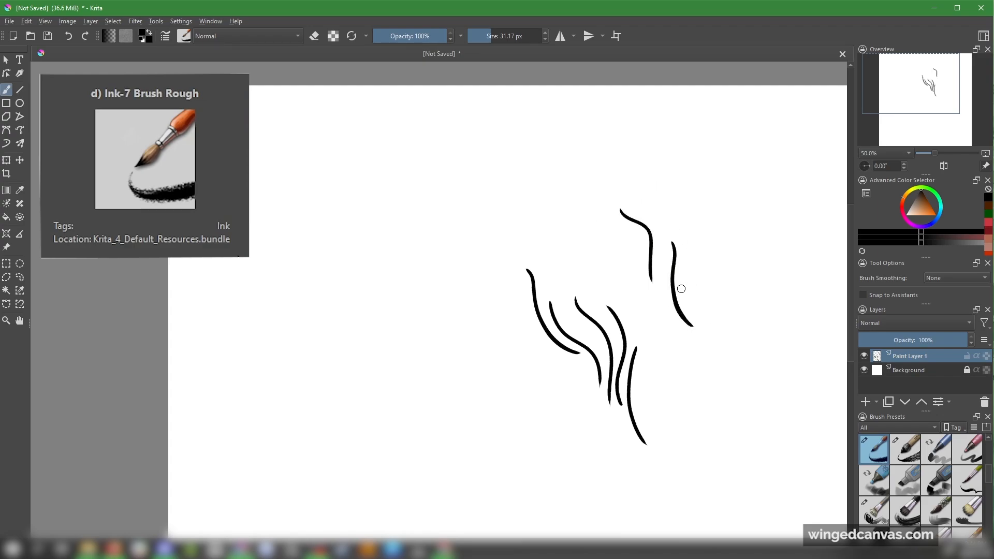
drag(718, 252, 741, 342)
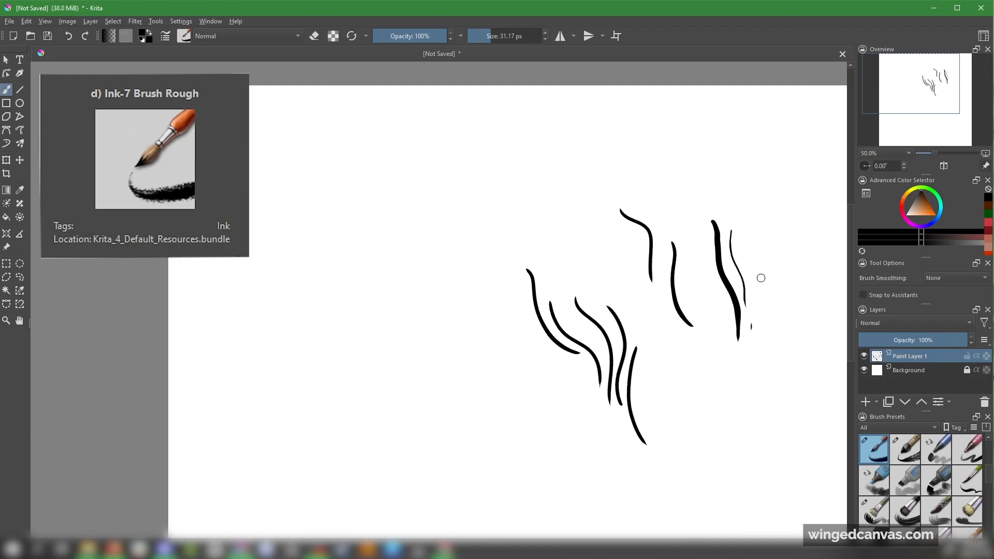
drag(765, 222, 776, 353)
mouse_move(701, 378)
mouse_down()
mouse_move(711, 425)
mouse_move(759, 432)
mouse_move(800, 401)
mouse_move(791, 441)
mouse_up()
mouse_move(776, 477)
mouse_down()
mouse_move(717, 470)
mouse_move(664, 357)
mouse_up()
mouse_move(663, 317)
mouse_down()
mouse_move(641, 292)
mouse_move(650, 237)
mouse_up()
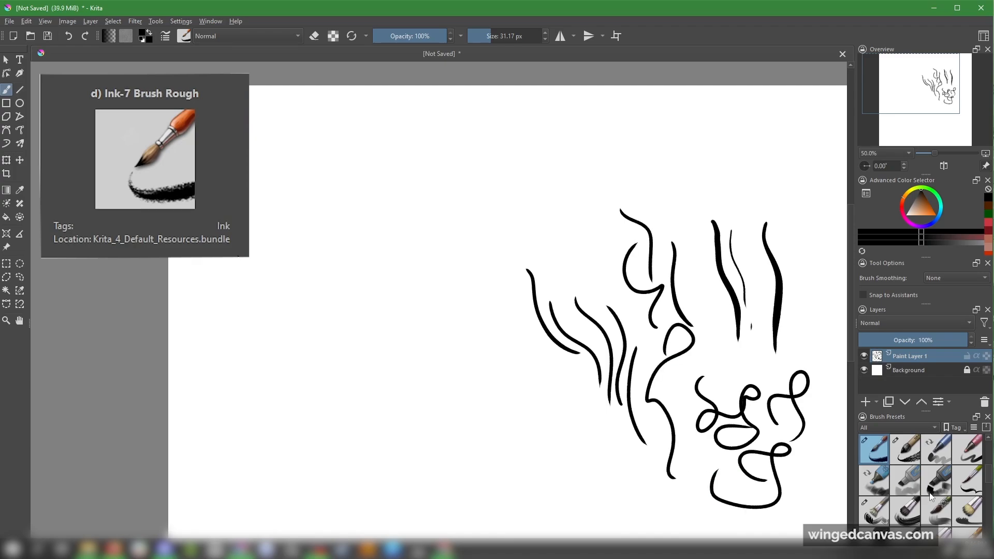
Choose the Blender Rake preset at 120 px and smear the black ink lines with overlapping sweeping strokes
drag(983, 488, 983, 518)
click(875, 517)
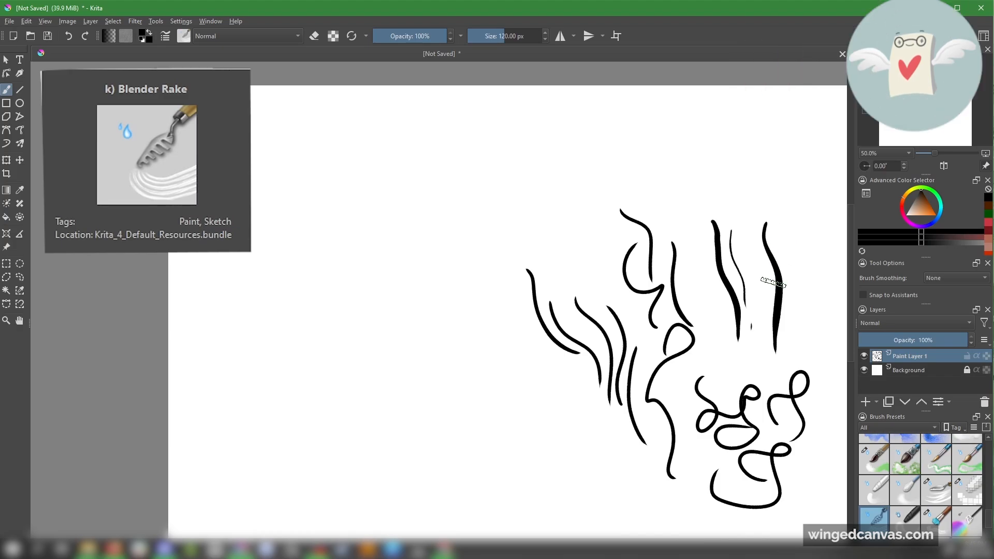
drag(778, 253, 752, 286)
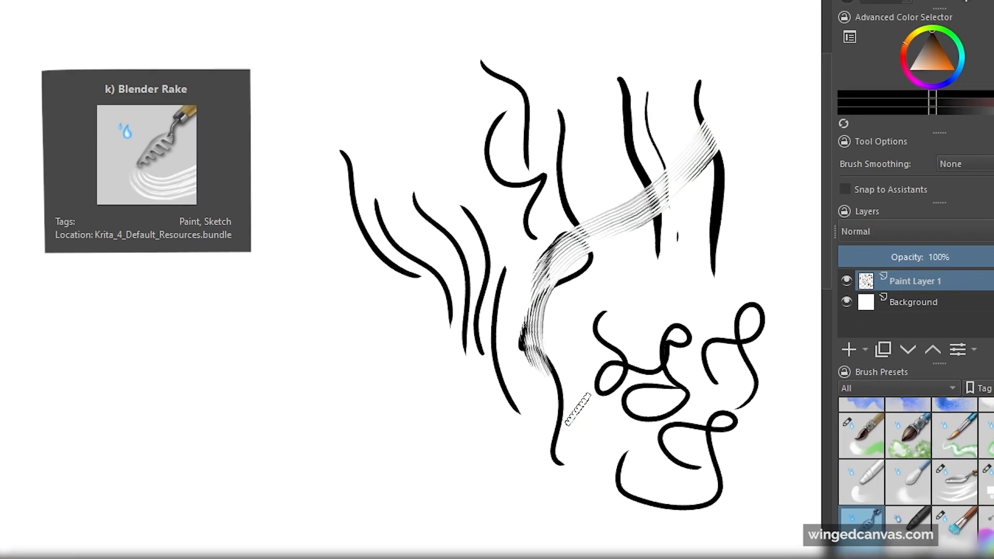
mouse_move(578, 409)
mouse_down()
mouse_move(545, 402)
mouse_move(618, 172)
mouse_up()
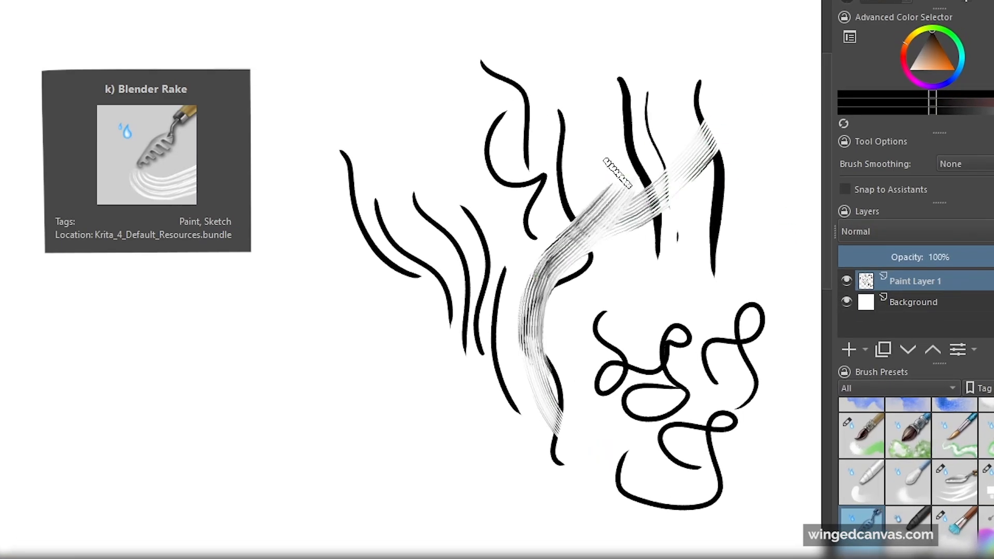
mouse_move(581, 241)
mouse_down()
mouse_move(542, 355)
mouse_move(618, 207)
mouse_move(551, 403)
mouse_move(493, 335)
mouse_move(551, 285)
mouse_move(574, 362)
mouse_move(559, 196)
mouse_move(541, 180)
mouse_move(522, 408)
mouse_up()
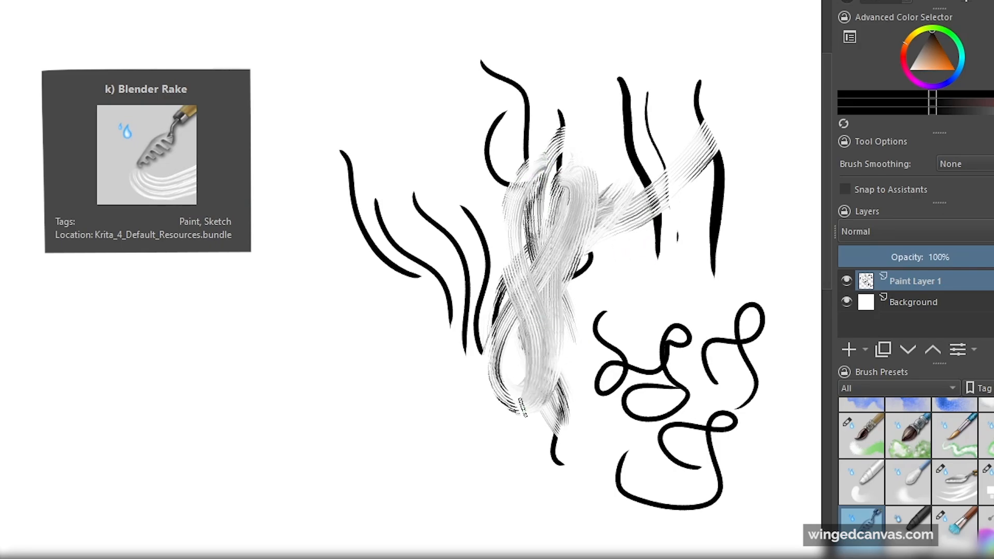
scroll(652, 284, up, 3)
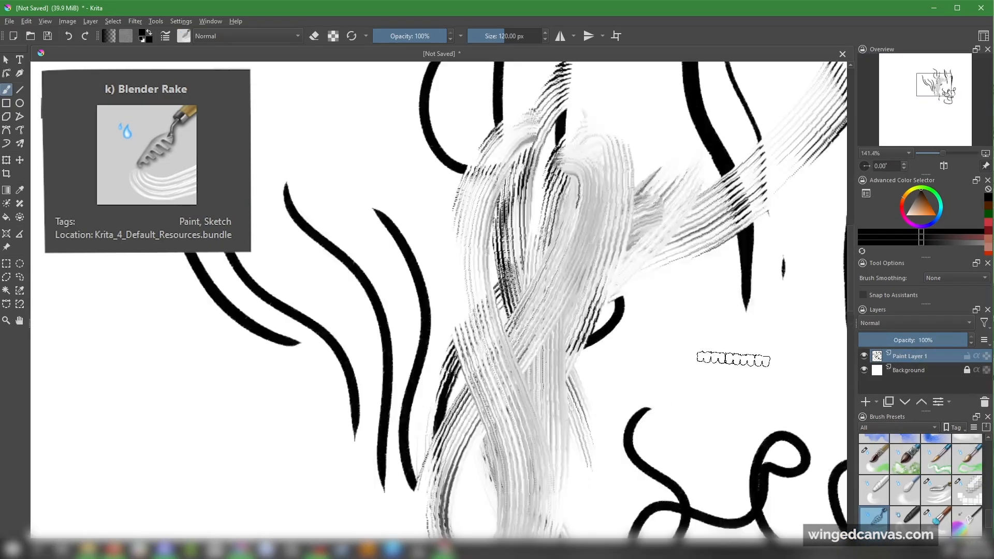
scroll(734, 359, down, 3)
Open mushroomflatten.psd and smear the mushrooms and grass with sweeping Blender Rake strokes, enlarging the brush to about 576 px
click(10, 22)
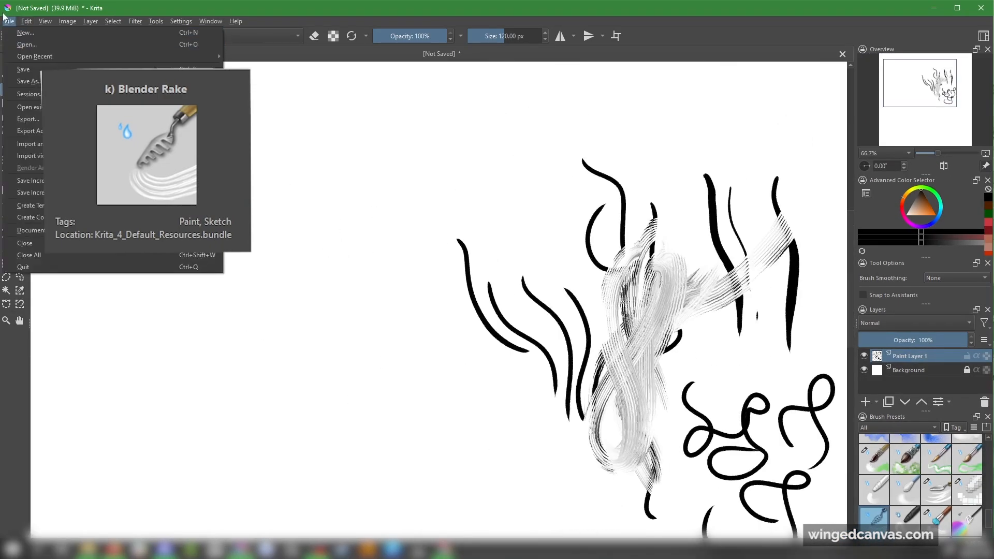
click(624, 133)
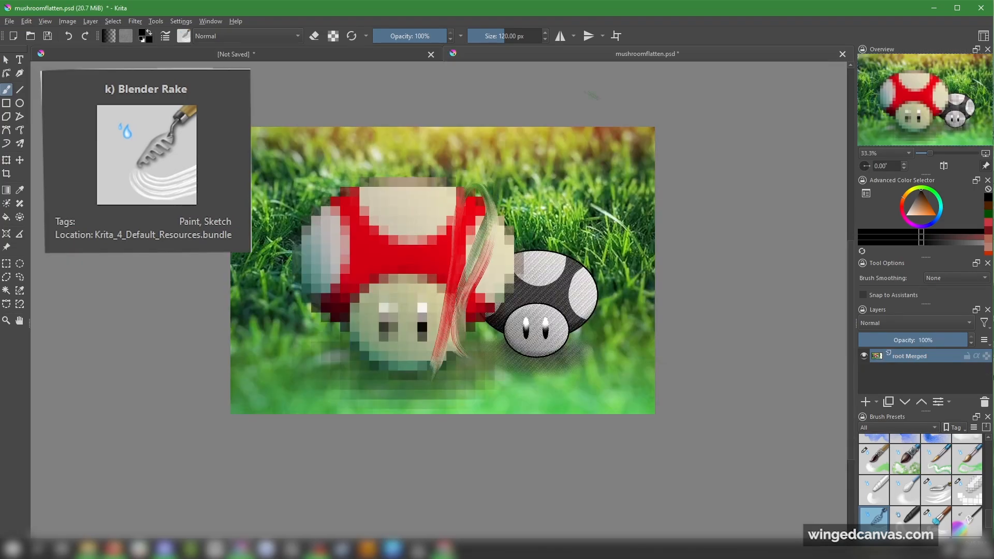
mouse_move(469, 177)
mouse_down()
mouse_move(482, 373)
mouse_move(421, 314)
mouse_move(510, 168)
mouse_up()
mouse_move(434, 179)
mouse_down()
mouse_move(421, 318)
mouse_move(486, 369)
mouse_up()
drag(485, 180, 510, 345)
mouse_move(496, 199)
mouse_down()
mouse_move(510, 334)
mouse_move(506, 155)
mouse_move(526, 259)
mouse_move(515, 267)
mouse_move(605, 207)
mouse_up()
mouse_move(505, 248)
mouse_down()
mouse_move(553, 145)
mouse_move(523, 282)
mouse_up()
mouse_move(526, 214)
mouse_down()
mouse_move(580, 277)
mouse_move(562, 367)
mouse_move(544, 295)
mouse_up()
scroll(497, 265, up, 1)
scroll(497, 264, up, 2)
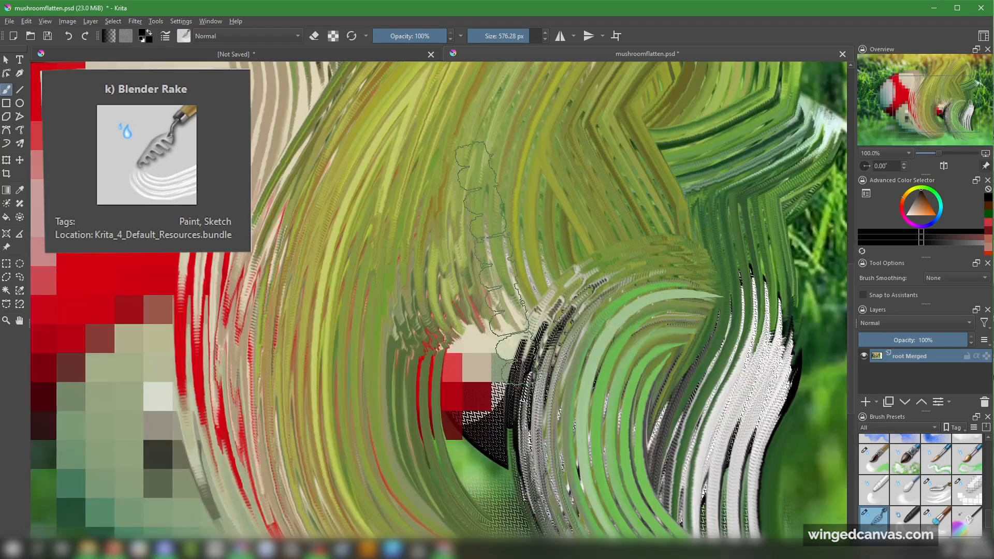
Back in the unsaved drawing, choose the RGBA 06 Rock preset and paint three wavy grey-brown strokes across the ink lines
scroll(496, 264, down, 2)
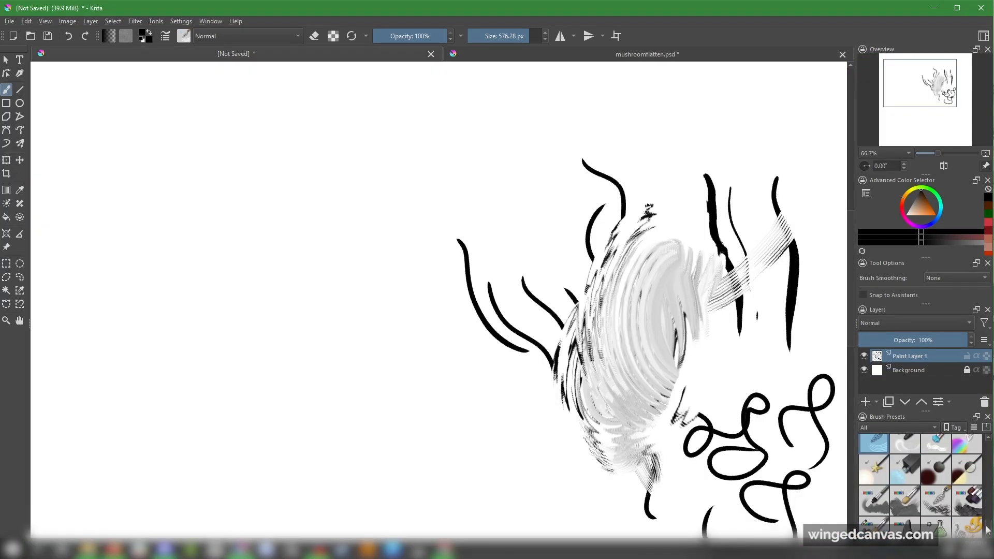
scroll(988, 533, down, 3)
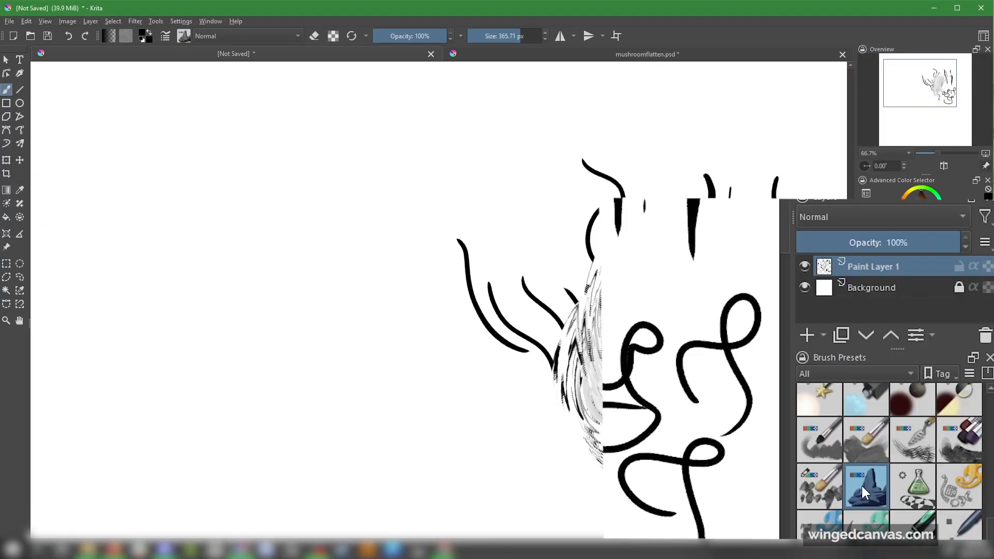
mouse_move(904, 501)
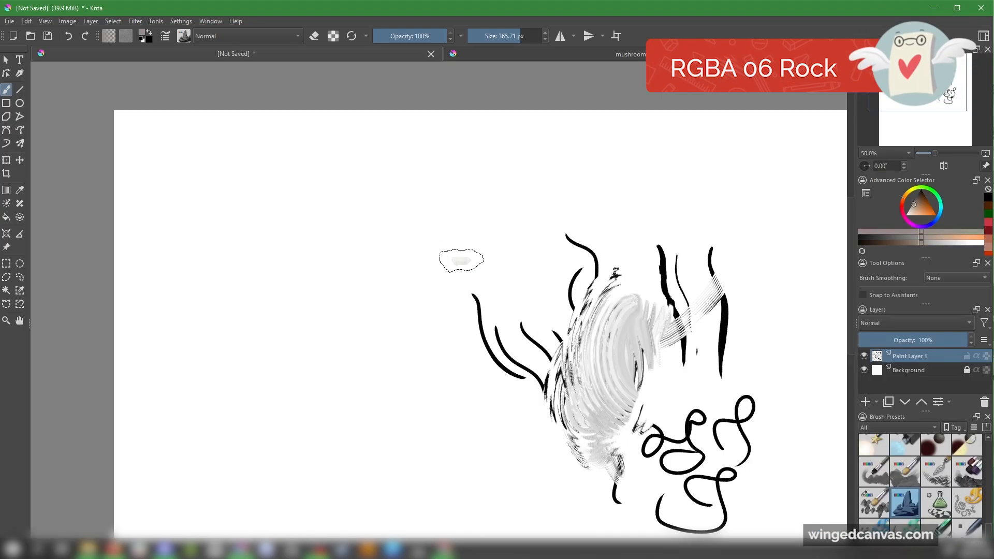
drag(446, 259, 784, 234)
mouse_move(777, 269)
mouse_down()
mouse_move(642, 290)
mouse_move(429, 415)
mouse_up()
drag(502, 404, 793, 399)
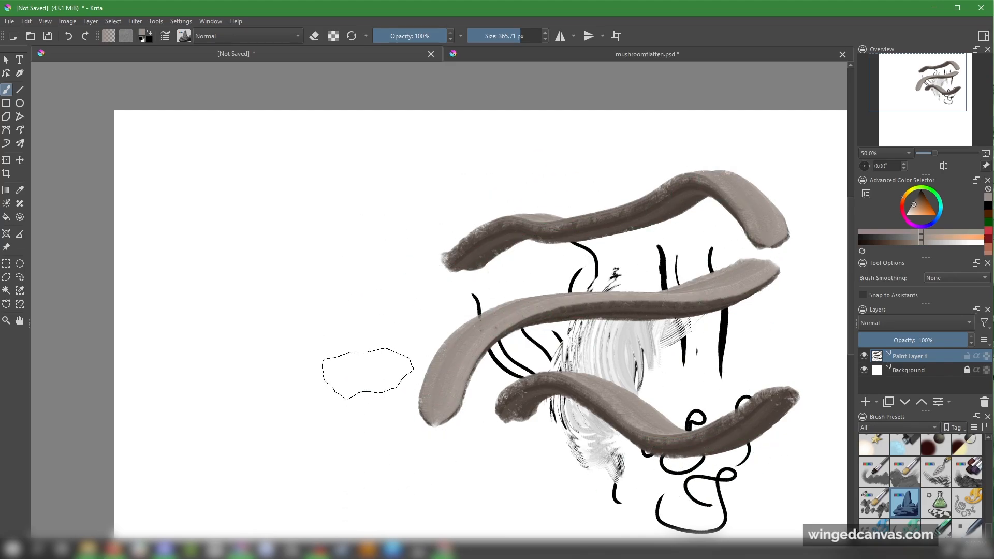
Paint two upward strokes and one downward stroke side by side, left of the wavy strokes, with the Rock brush
mouse_move(367, 374)
mouse_down()
mouse_move(375, 231)
mouse_move(364, 205)
mouse_up()
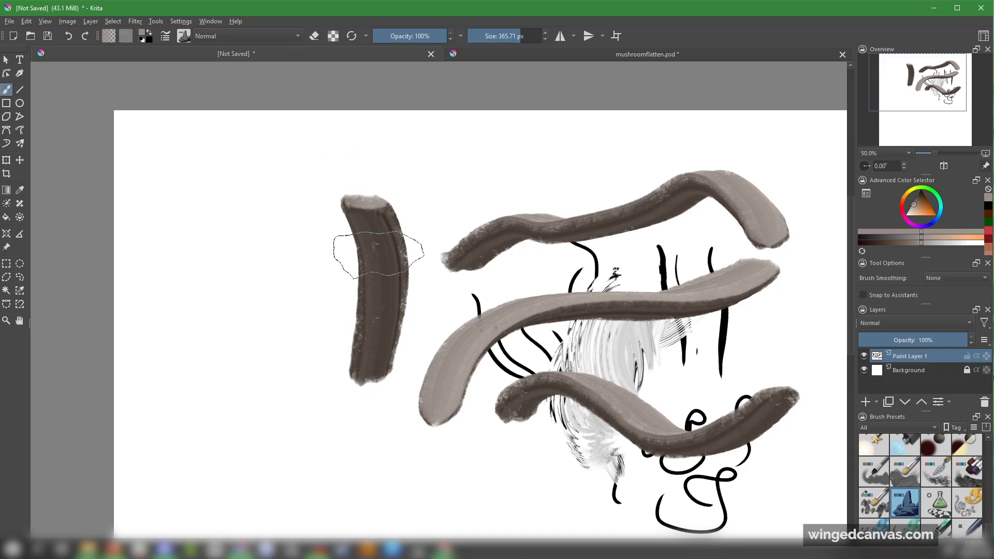
drag(376, 401, 404, 205)
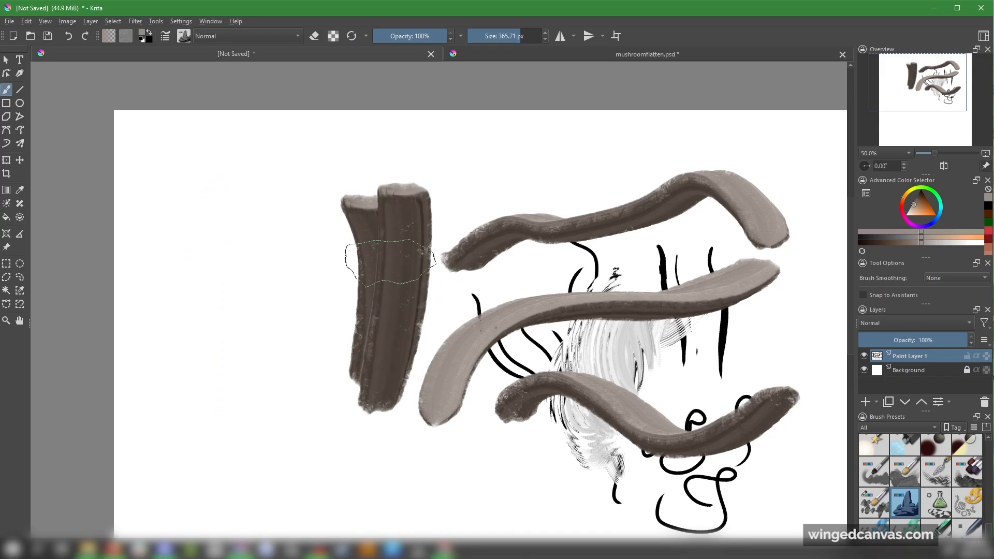
drag(337, 149, 337, 421)
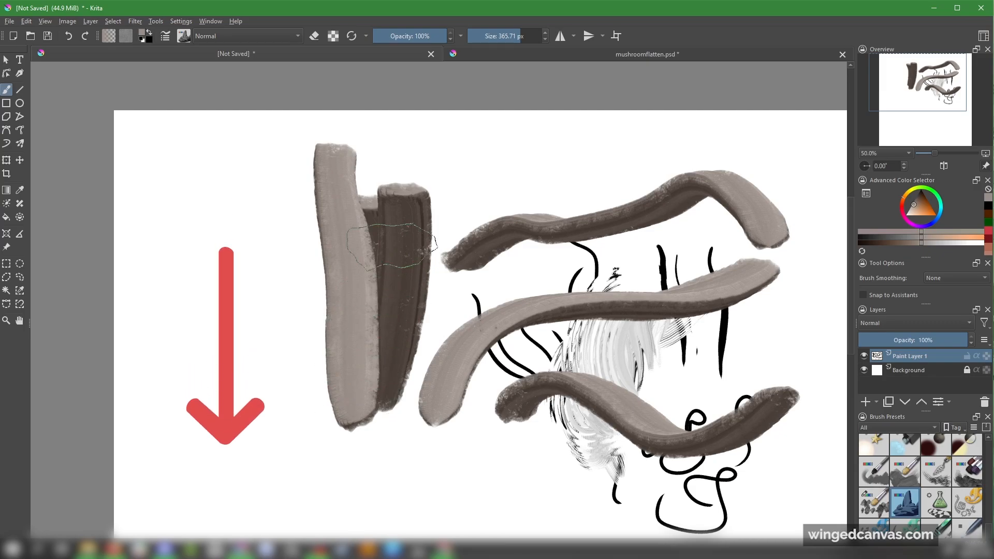
Build up a large rock form over the vertical strokes with layered downward and upward Rock brush strokes
mouse_move(436, 157)
mouse_down()
mouse_move(450, 199)
mouse_move(440, 212)
mouse_move(417, 208)
mouse_move(424, 185)
mouse_move(399, 424)
mouse_move(521, 290)
mouse_move(458, 435)
mouse_up()
drag(446, 166, 479, 244)
mouse_move(430, 436)
mouse_down()
mouse_move(443, 428)
mouse_move(331, 373)
mouse_move(362, 399)
mouse_move(440, 354)
mouse_move(495, 306)
mouse_move(482, 414)
mouse_move(483, 337)
mouse_move(441, 399)
mouse_up()
mouse_move(441, 398)
mouse_down()
mouse_move(466, 347)
mouse_move(395, 412)
mouse_up()
drag(394, 411, 460, 370)
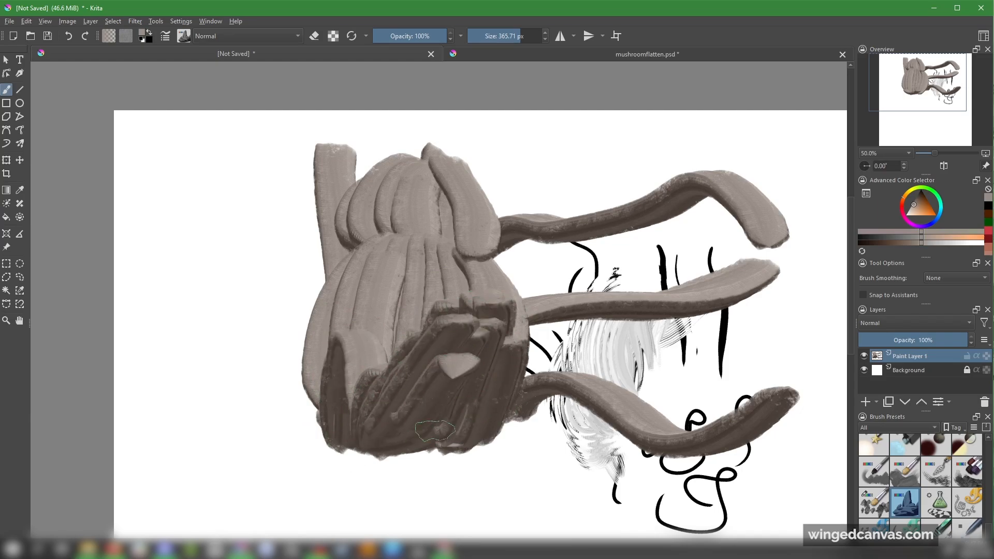
drag(435, 422, 484, 377)
mouse_move(503, 296)
mouse_down()
mouse_move(425, 355)
mouse_move(500, 336)
mouse_move(459, 328)
mouse_move(452, 350)
mouse_move(471, 317)
mouse_move(508, 314)
mouse_move(508, 399)
mouse_up()
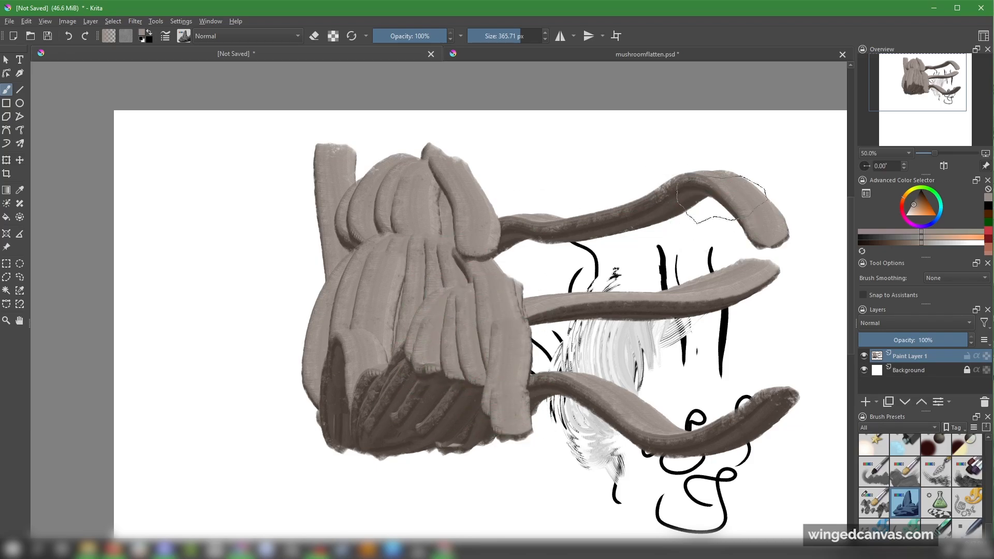
Paint a second mass of curved, overlapping rock strokes over the wavy strokes on the canvas's right part
mouse_move(676, 166)
mouse_down()
mouse_move(564, 407)
mouse_move(466, 510)
mouse_move(637, 371)
mouse_move(670, 299)
mouse_move(678, 228)
mouse_move(664, 355)
mouse_up()
mouse_move(650, 176)
mouse_down()
mouse_move(639, 430)
mouse_move(690, 270)
mouse_up()
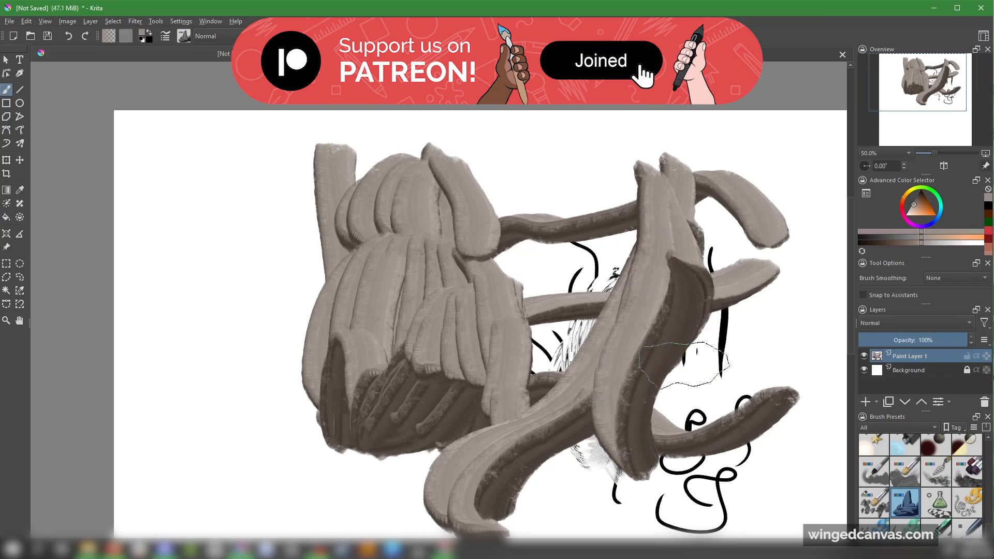
mouse_move(683, 365)
mouse_down()
mouse_move(554, 409)
mouse_move(624, 469)
mouse_move(513, 390)
mouse_move(609, 443)
mouse_move(558, 378)
mouse_move(672, 430)
mouse_move(641, 242)
mouse_move(635, 343)
mouse_move(676, 398)
mouse_move(681, 252)
mouse_up()
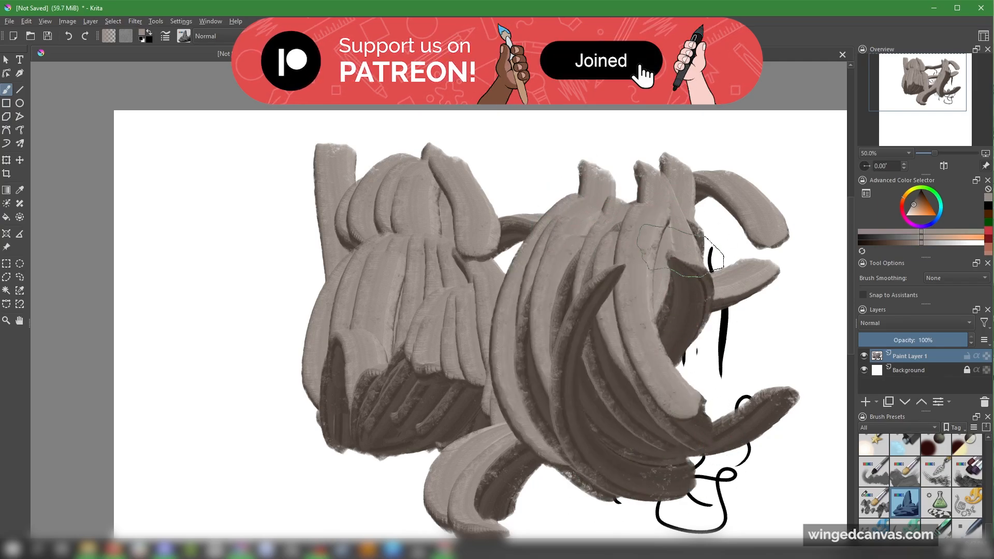
Select a saturated green, replace the rock paint layer with an empty one, and paint a three-lobed foliage clump
drag(920, 194, 936, 199)
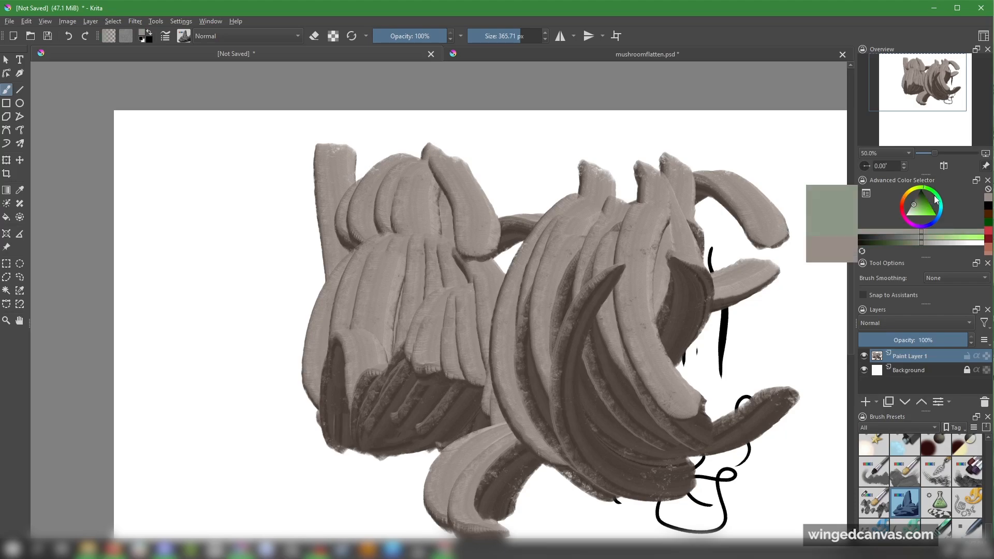
click(929, 194)
click(984, 402)
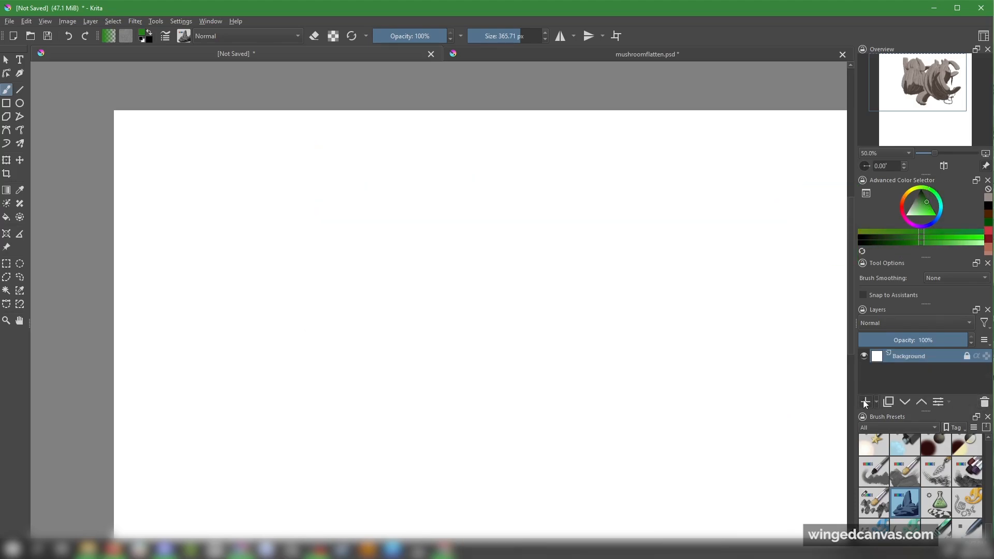
mouse_move(680, 247)
mouse_down()
mouse_move(680, 335)
mouse_move(697, 269)
mouse_move(693, 289)
mouse_up()
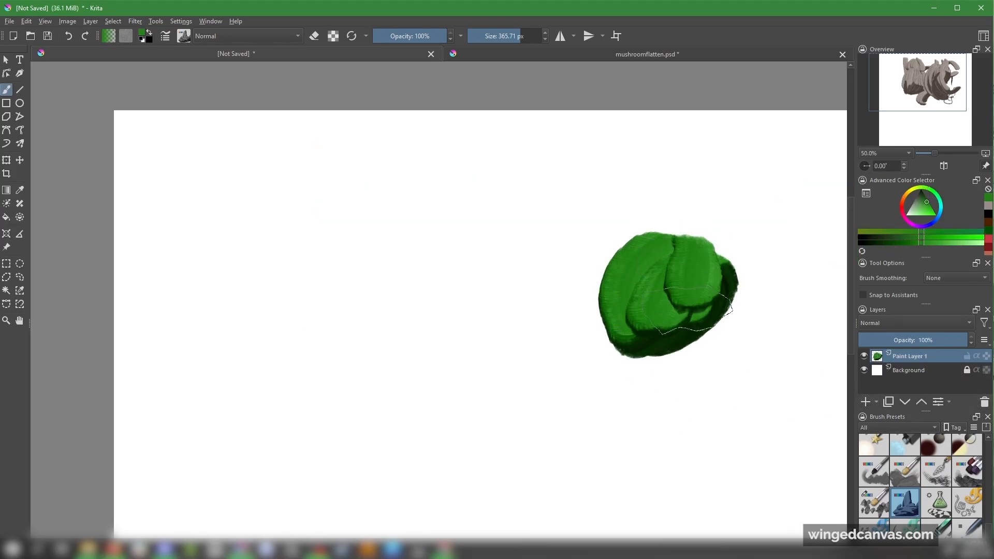
drag(614, 313, 602, 341)
mouse_move(692, 308)
mouse_down()
mouse_move(716, 317)
mouse_move(701, 340)
mouse_up()
mouse_move(718, 313)
mouse_down()
mouse_move(743, 332)
mouse_move(742, 350)
mouse_up()
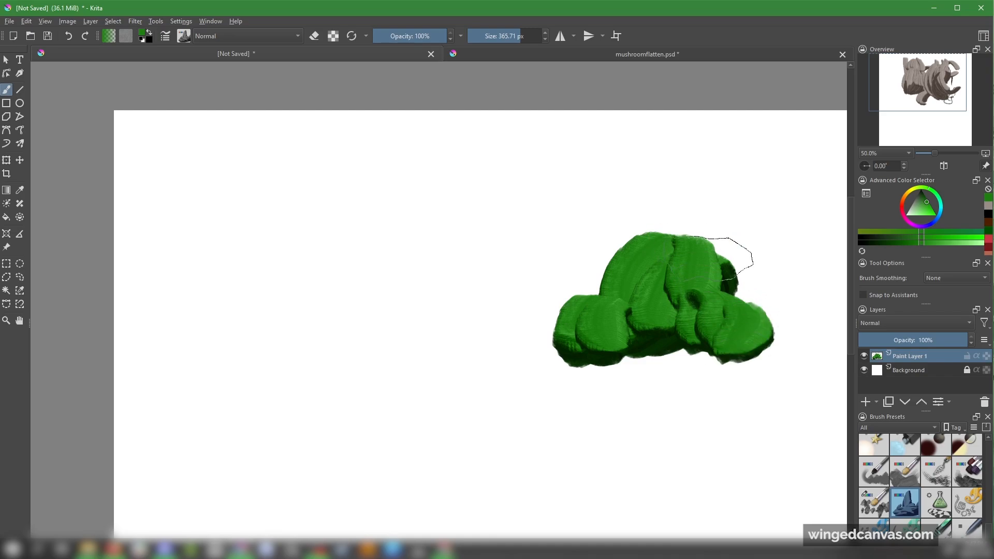
Fill out the foliage's upper dome, right lobe and centre with short green strokes
drag(697, 249, 715, 285)
drag(746, 313, 760, 342)
mouse_move(691, 350)
mouse_down()
mouse_move(700, 358)
mouse_move(686, 348)
mouse_up()
drag(700, 343, 700, 349)
mouse_move(679, 255)
mouse_down()
mouse_move(668, 296)
mouse_move(697, 294)
mouse_up()
drag(662, 275, 675, 313)
Shade the undersides of the foliage clumps with dark-edged strokes and widen the tree crown with more green strokes
mouse_move(642, 351)
mouse_down()
mouse_move(653, 362)
mouse_move(680, 357)
mouse_up()
drag(708, 314, 653, 322)
drag(772, 357, 738, 360)
drag(616, 360, 569, 352)
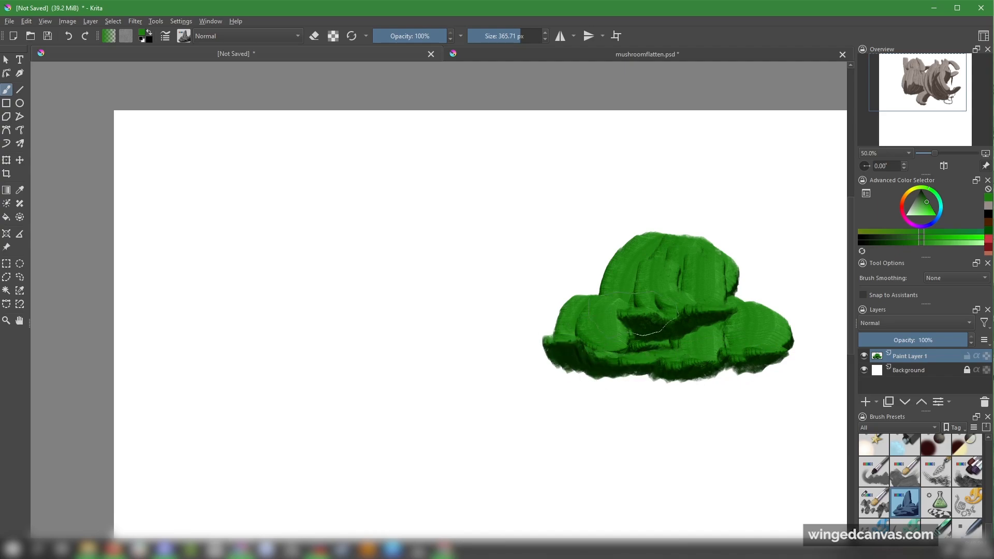
drag(564, 313, 556, 331)
mouse_move(611, 270)
mouse_down()
mouse_move(599, 296)
mouse_move(661, 316)
mouse_up()
drag(714, 306, 725, 306)
Pick lighter greens and paint highlighted leaf clumps along the tree crown's top and right side
click(923, 209)
drag(726, 265, 725, 285)
drag(695, 226, 712, 233)
drag(738, 287, 755, 300)
click(921, 208)
drag(677, 242, 668, 246)
Select a reddish brown, reduce the brush to about 67 px, and paint branches converging into a trunk below the foliage
click(902, 201)
click(924, 199)
shift+drag(691, 390, 648, 390)
drag(614, 378, 681, 481)
drag(657, 379, 672, 459)
drag(724, 375, 678, 474)
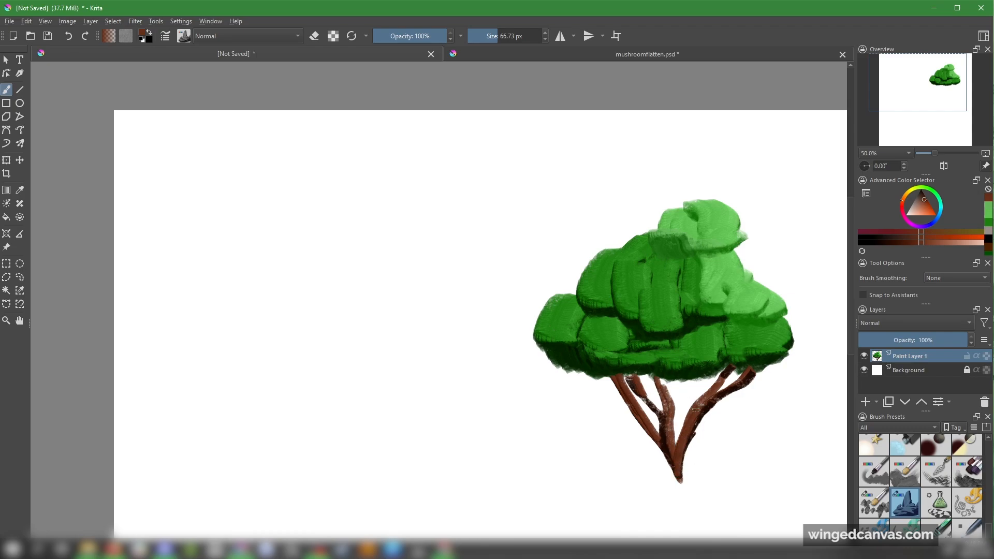